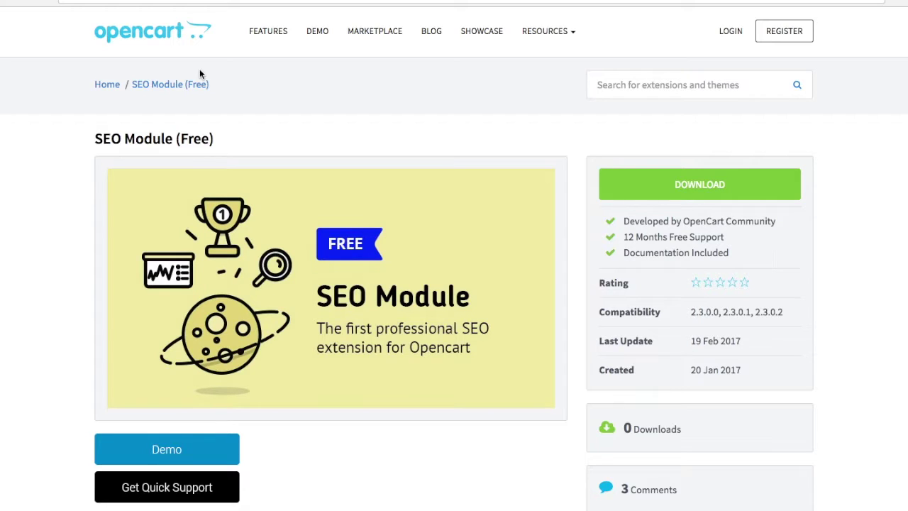
- Look through the SEO Module (Free) extension page, from its overview and advantages to the SEO module API section
scroll(199, 68, down, 4)
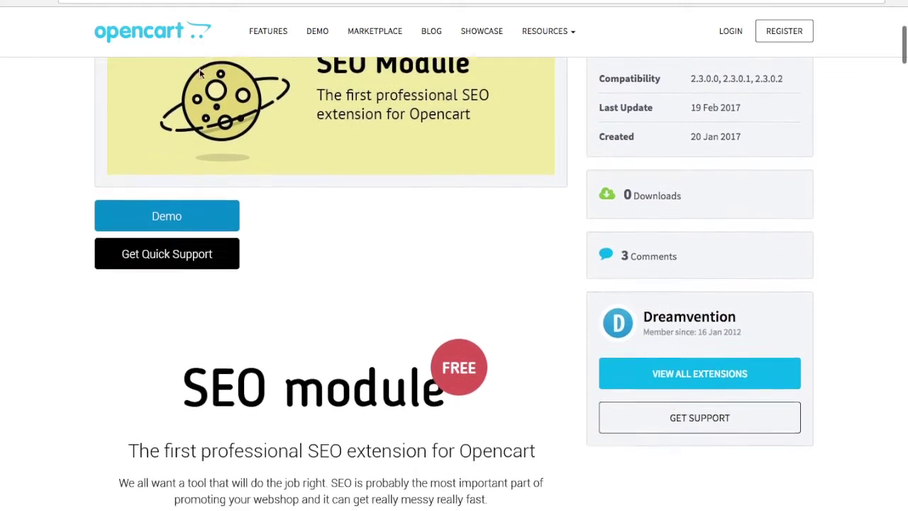
scroll(199, 74, down, 4)
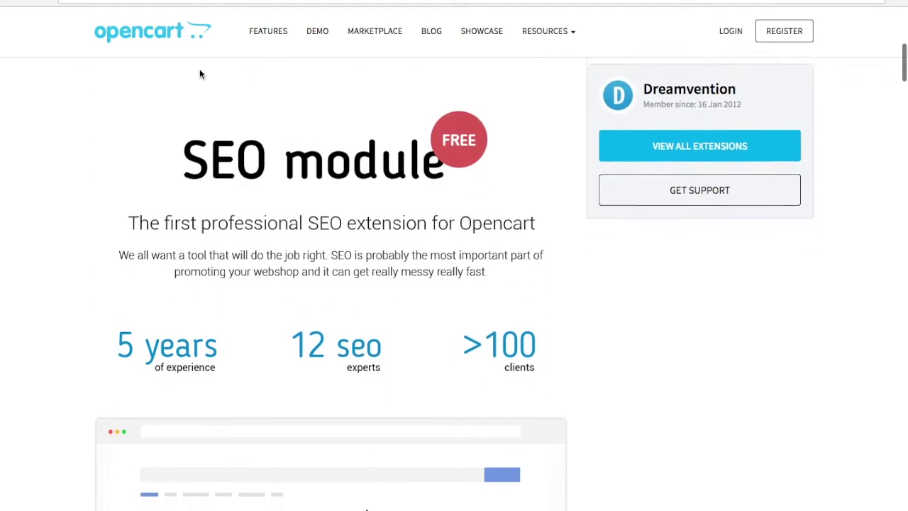
scroll(200, 71, down, 1)
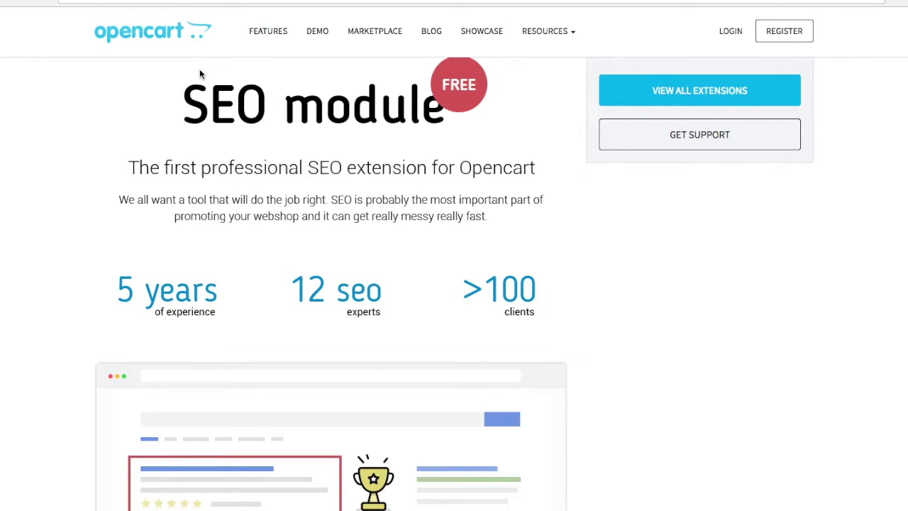
scroll(199, 72, down, 2)
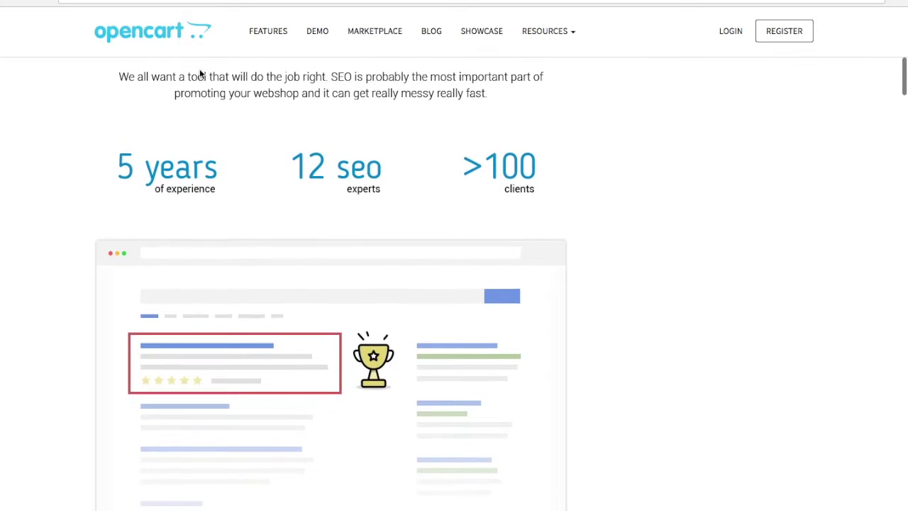
scroll(199, 68, down, 4)
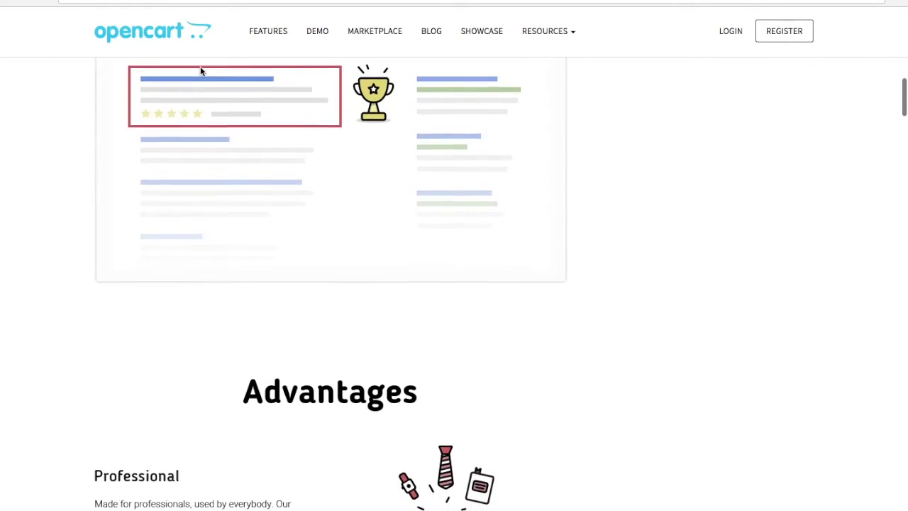
scroll(200, 67, down, 2)
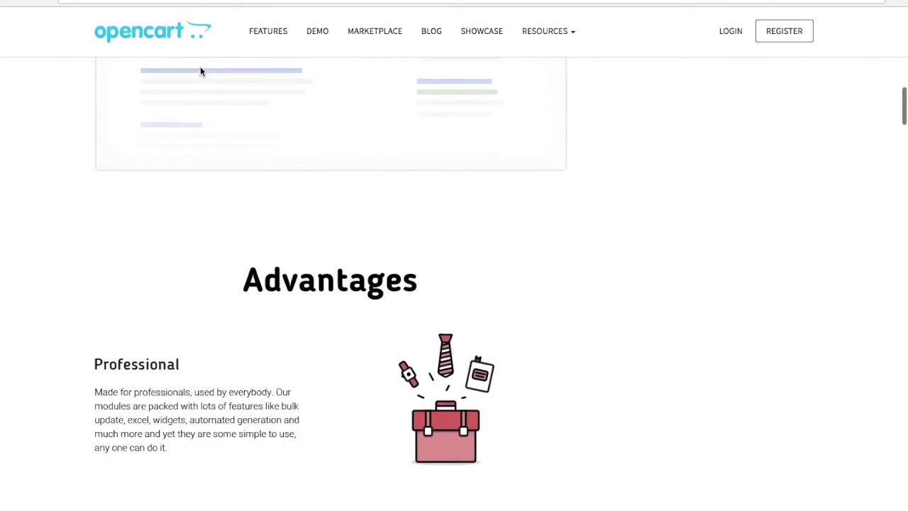
scroll(201, 70, down, 6)
scroll(201, 70, down, 3)
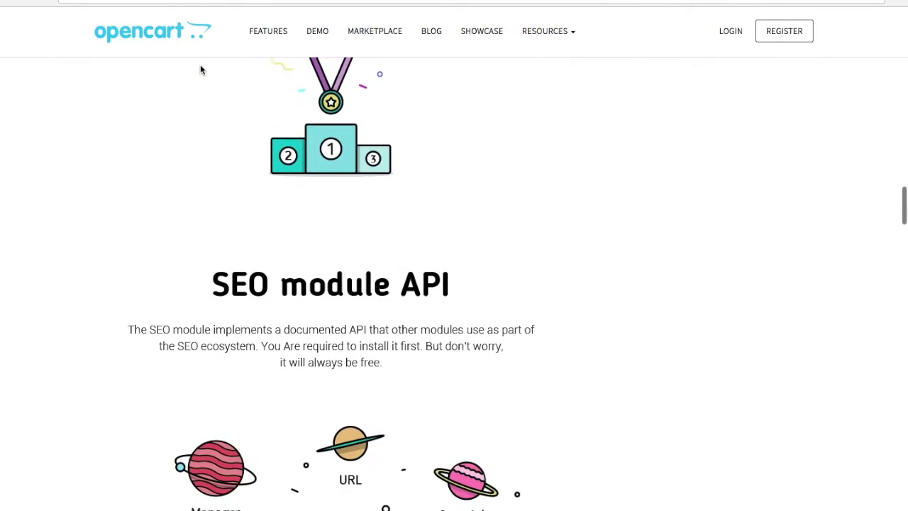
scroll(200, 70, down, 3)
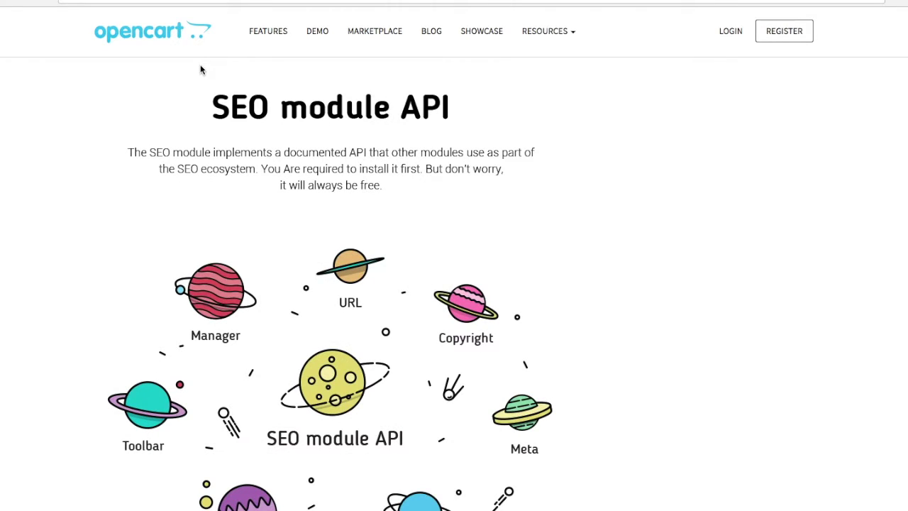
scroll(201, 69, down, 1)
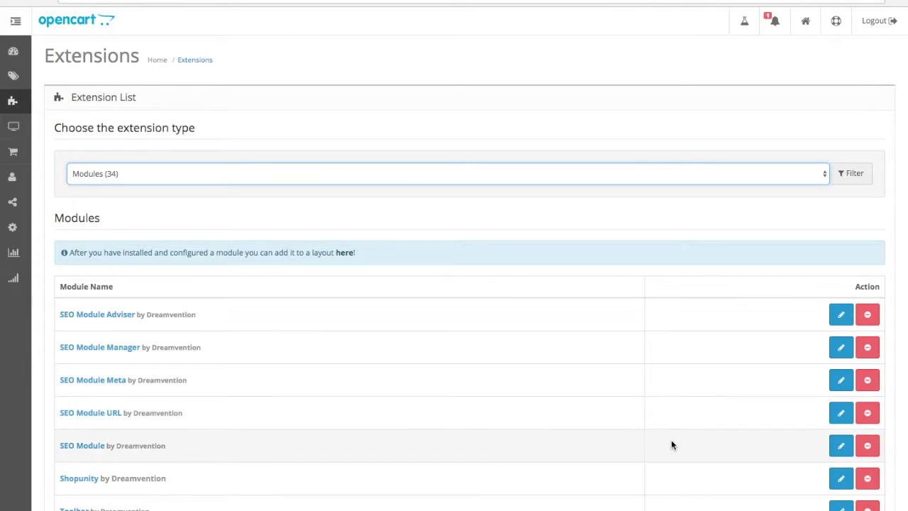
- Open the installed SEO Module's settings for editing and examine its .htaccess options and file text
click(839, 446)
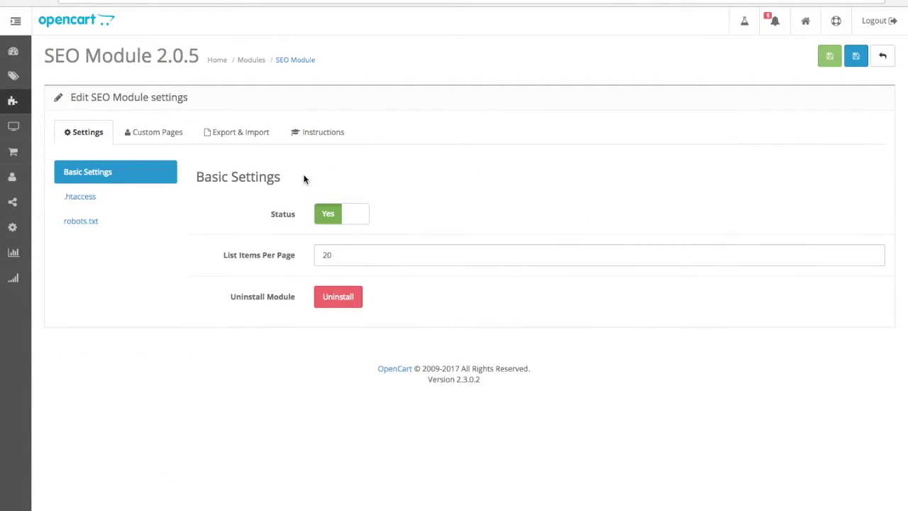
click(124, 202)
scroll(285, 284, down, 3)
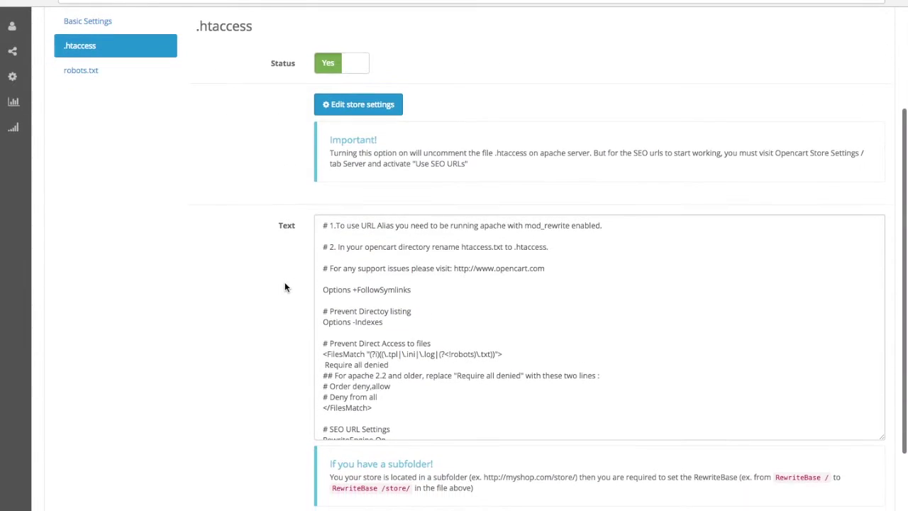
scroll(298, 280, down, 1)
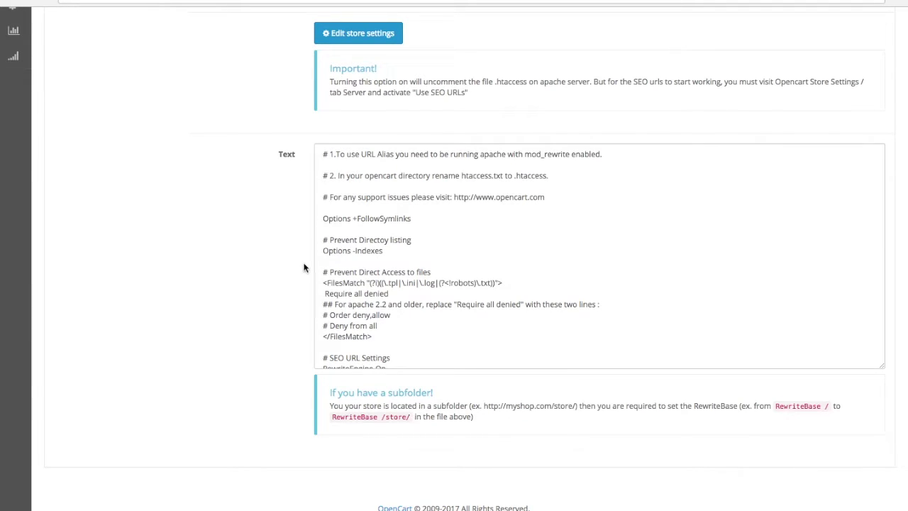
scroll(304, 210, up, 3)
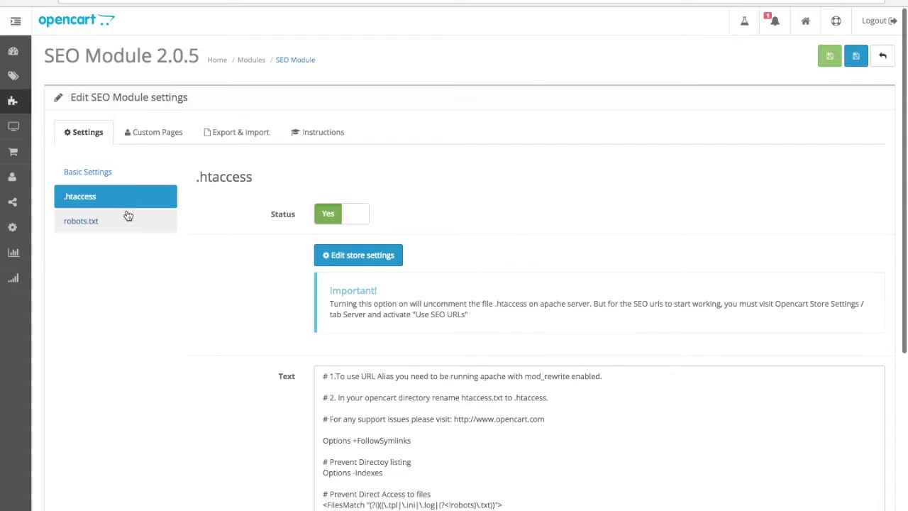
- Review the SEO Module's robots.txt settings and read its rules through to the sitemap and host lines
click(125, 220)
scroll(376, 291, down, 2)
scroll(376, 291, down, 4)
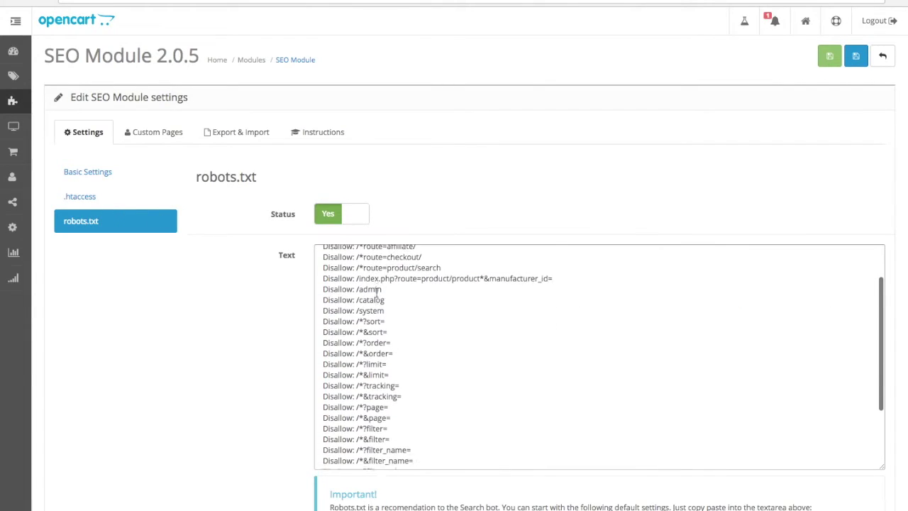
scroll(267, 404, down, 5)
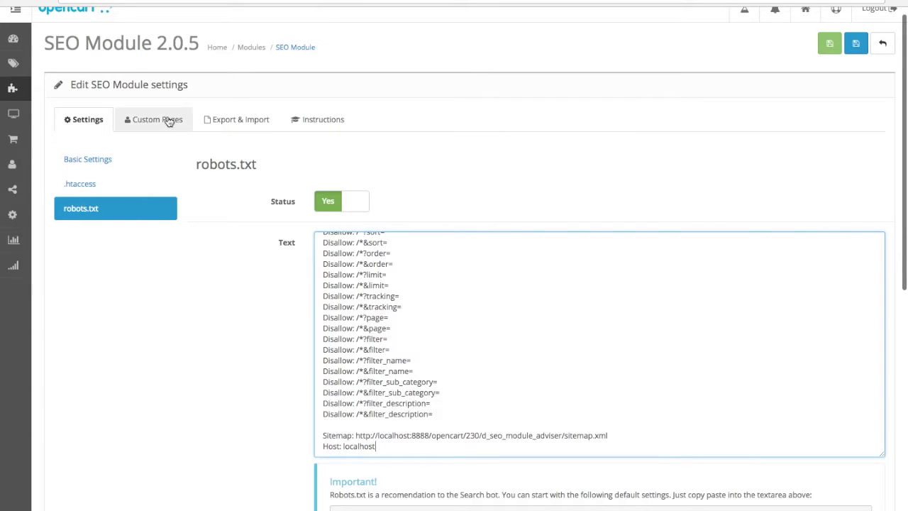
- Open the SEO Module's custom pages and create the default custom pages with their target keywords
click(130, 121)
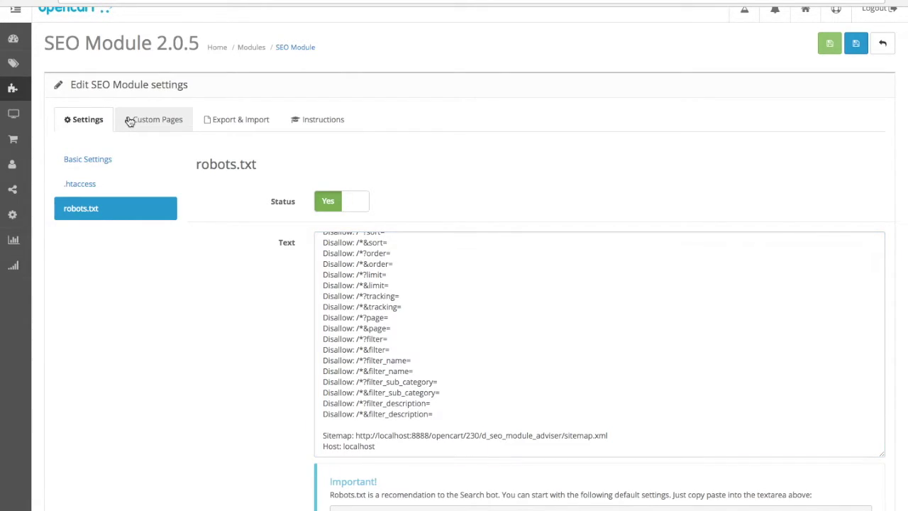
drag(541, 172, 602, 173)
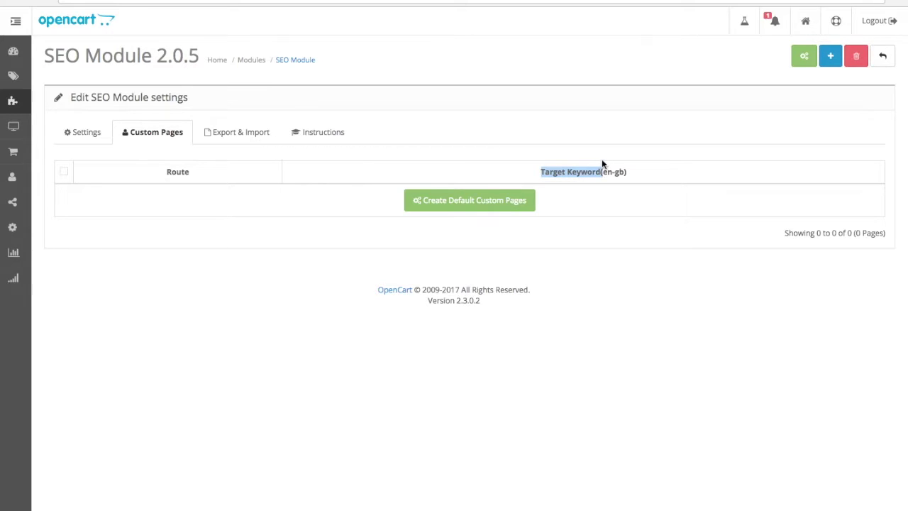
click(602, 159)
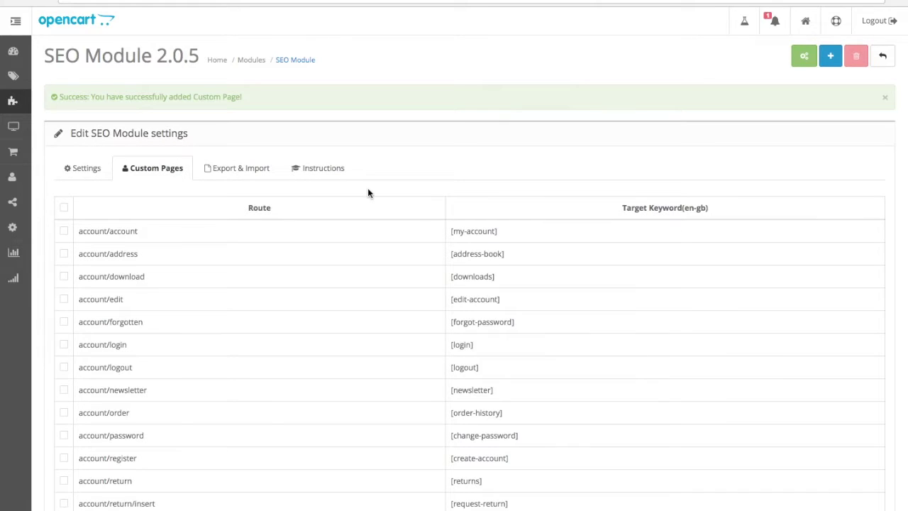
- Open a catalog product for editing and add "imac" as its target keyword
mouse_move(24, 79)
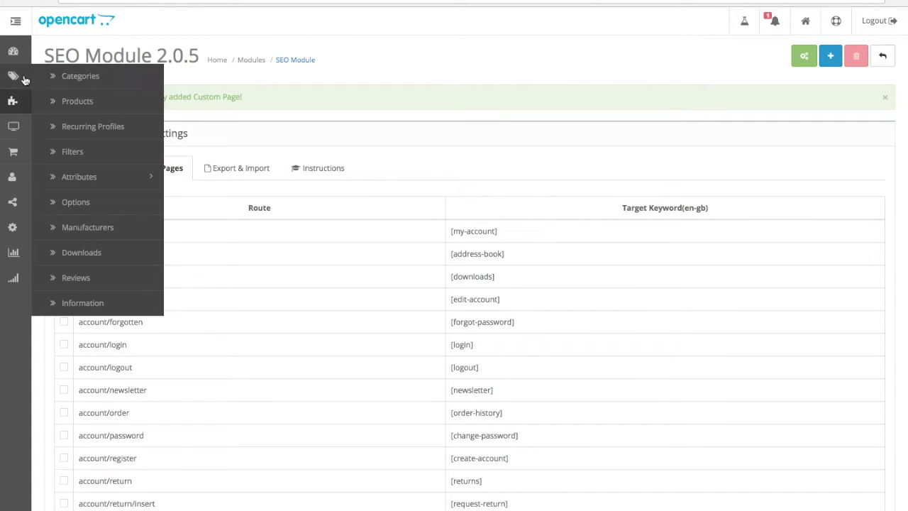
click(75, 102)
click(867, 334)
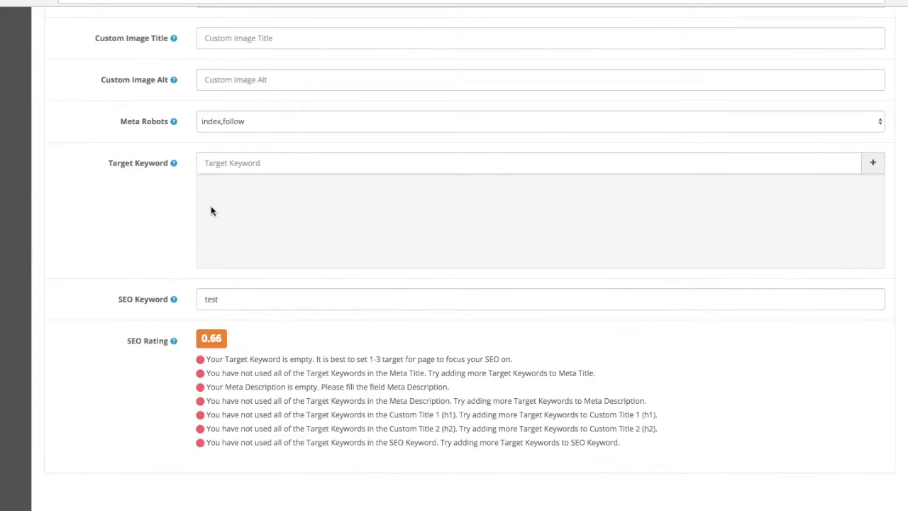
click(238, 159)
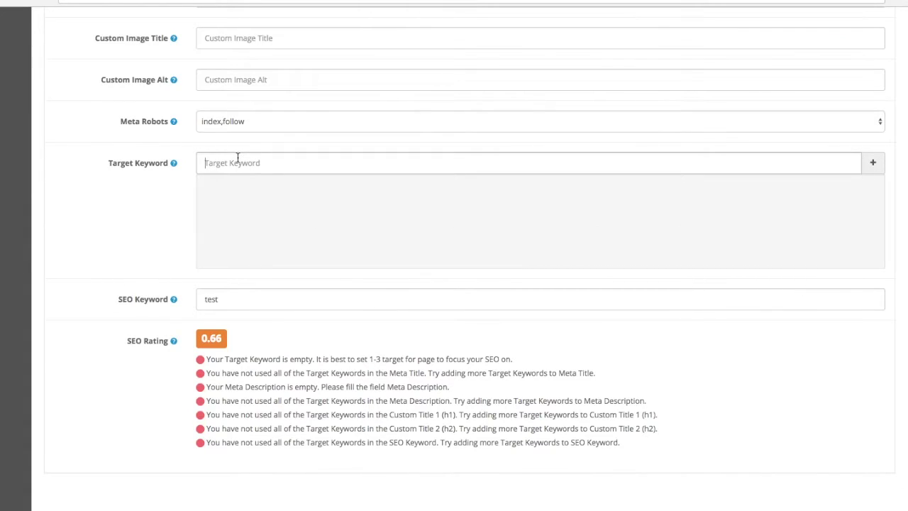
text(imac)
click(873, 165)
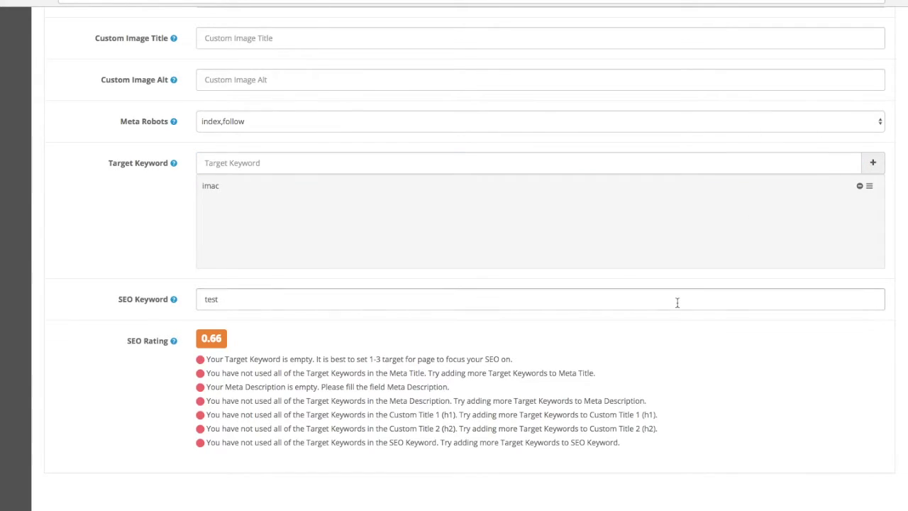
- Examine the SEO fields on the Apple manufacturer's edit form, including meta tags, custom titles, meta robots and target keyword
scroll(540, 358, down, 1)
scroll(540, 359, up, 3)
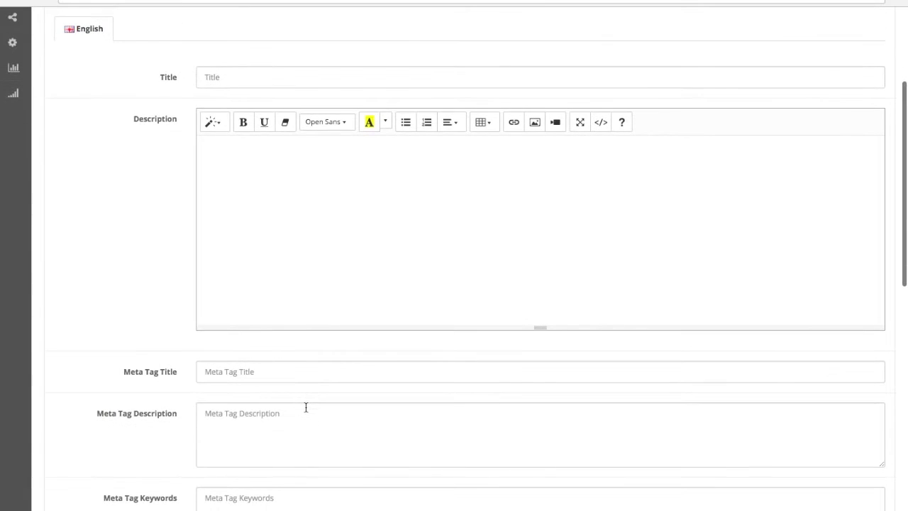
scroll(136, 266, down, 3)
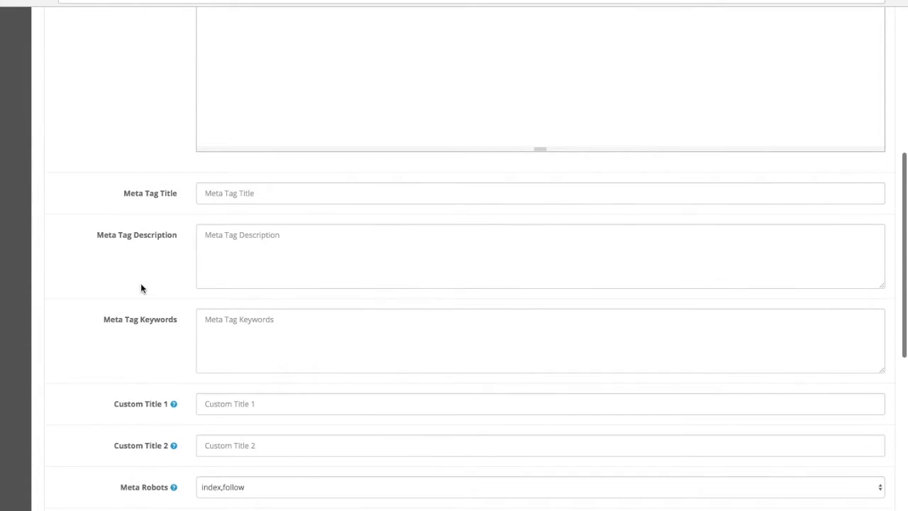
scroll(141, 284, down, 2)
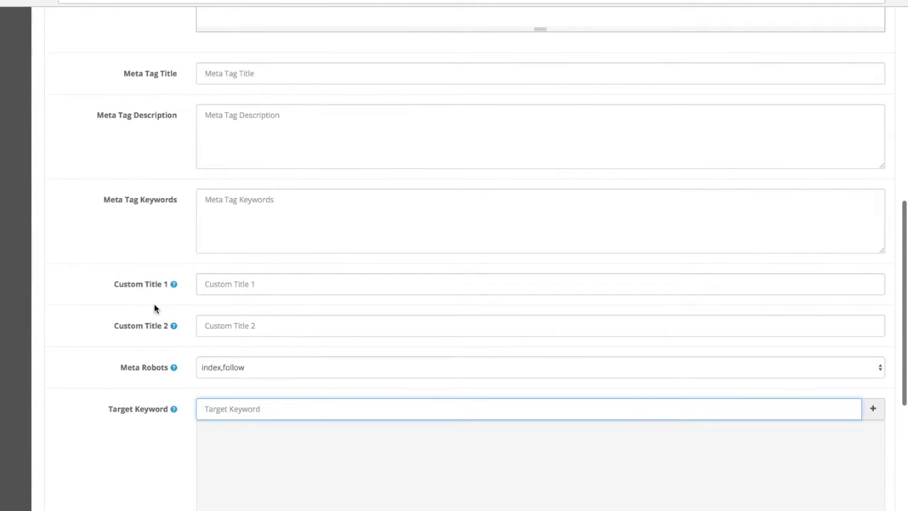
scroll(165, 264, up, 3)
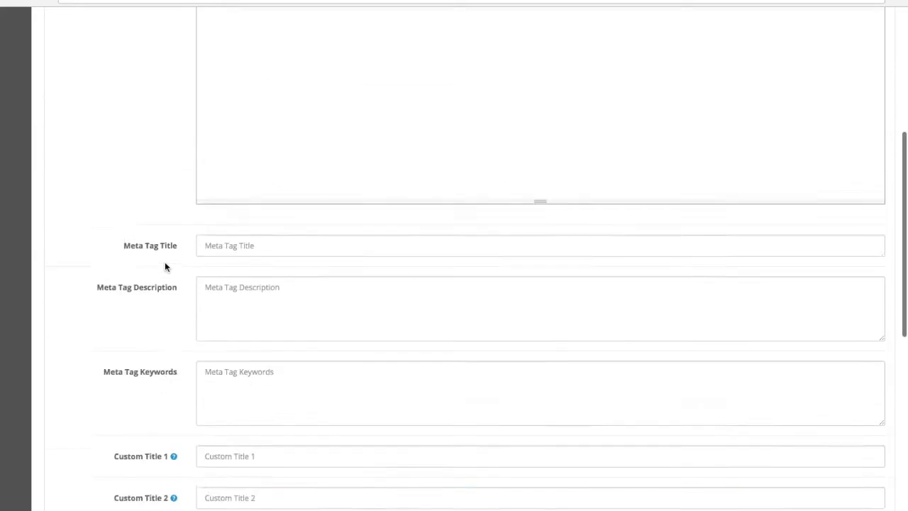
scroll(164, 267, up, 4)
- Open SEO Module Meta and bring up its generator for the category Meta Tag Title
mouse_move(12, 191)
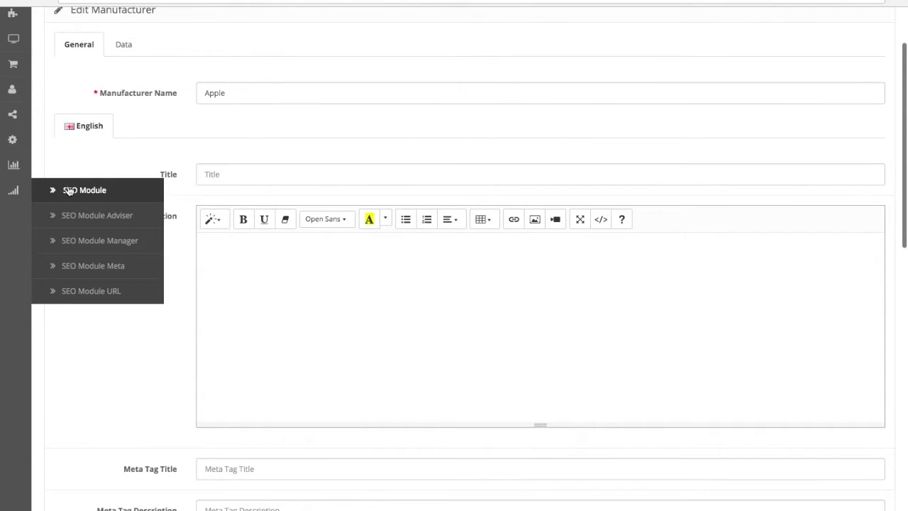
click(96, 268)
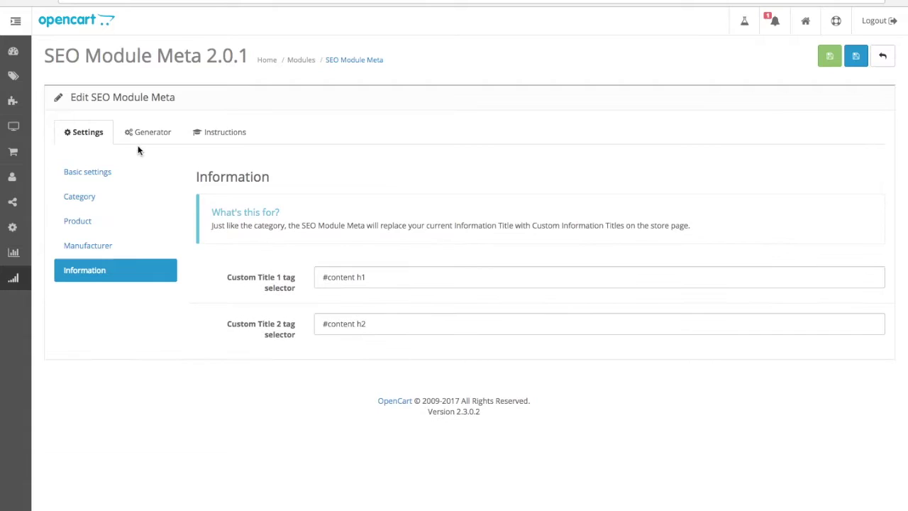
click(144, 136)
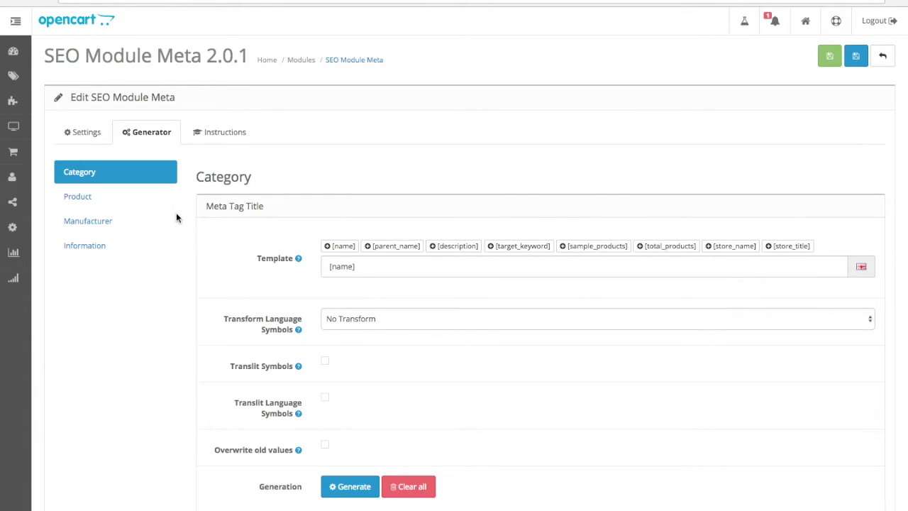
scroll(313, 169, down, 2)
scroll(313, 174, up, 1)
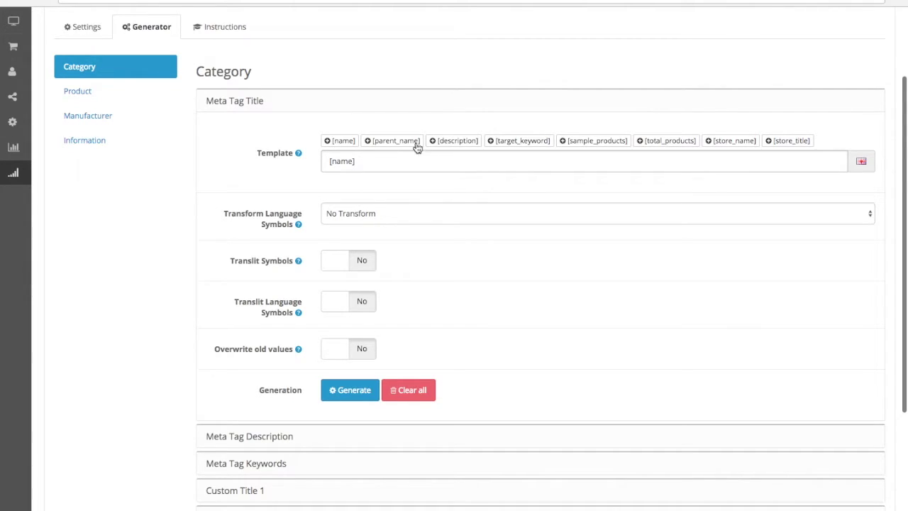
- Extend the category Meta Tag Title template with parent_name, description limited to 2 sentences, and target_keyword number 1
click(404, 144)
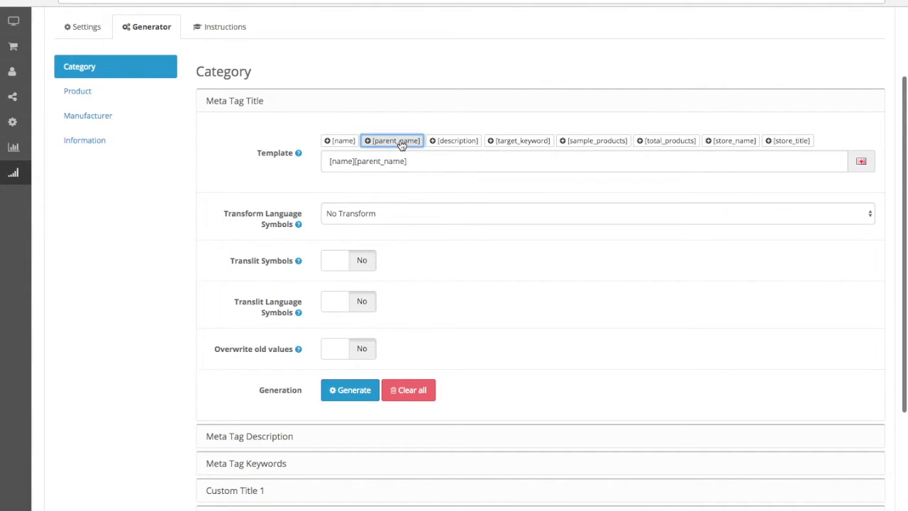
click(449, 140)
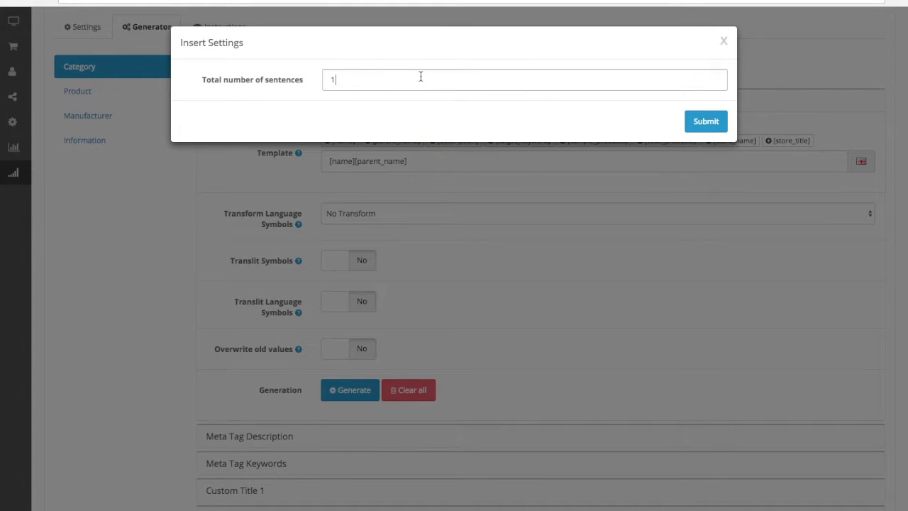
text(2)
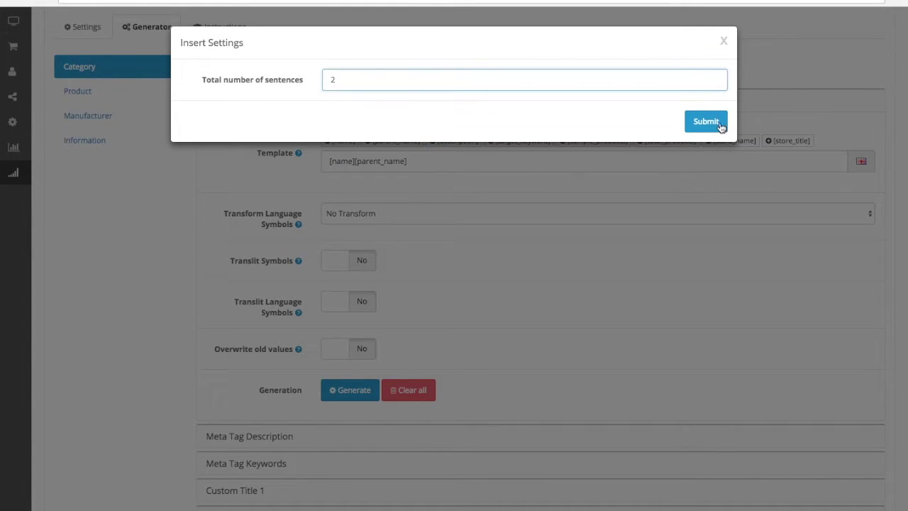
click(716, 124)
click(535, 144)
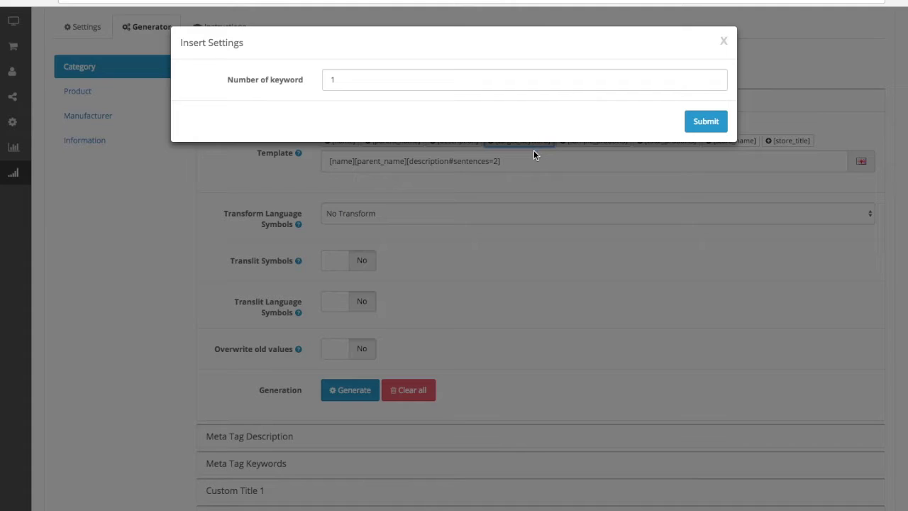
click(699, 121)
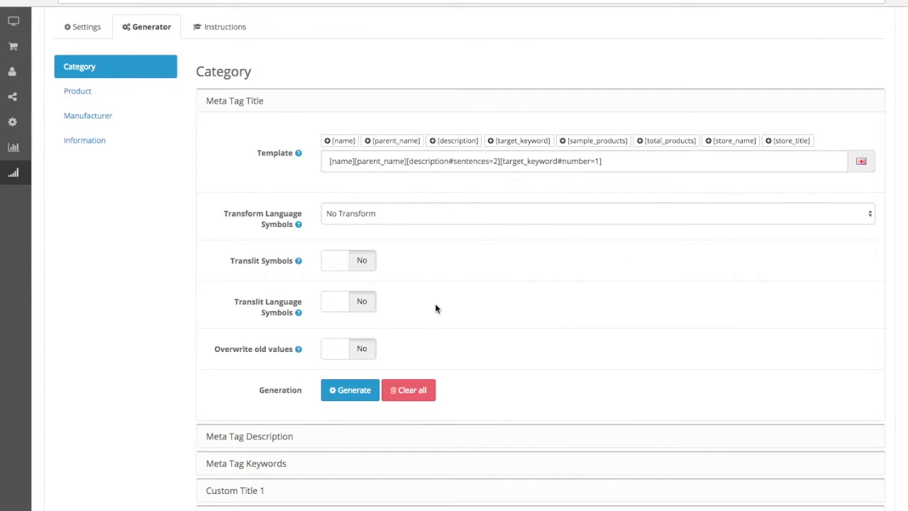
- Generate the category meta tag titles from the template and confirm the generation
click(350, 386)
click(550, 152)
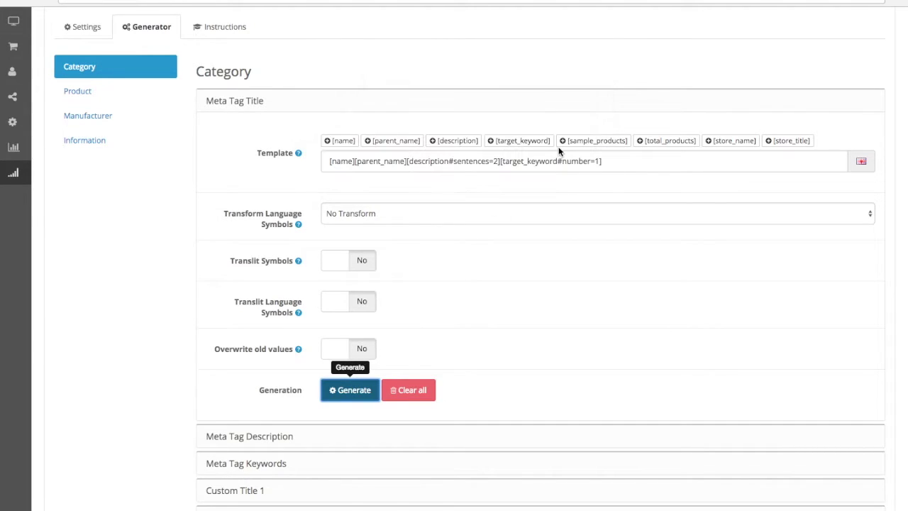
scroll(560, 151, up, 1)
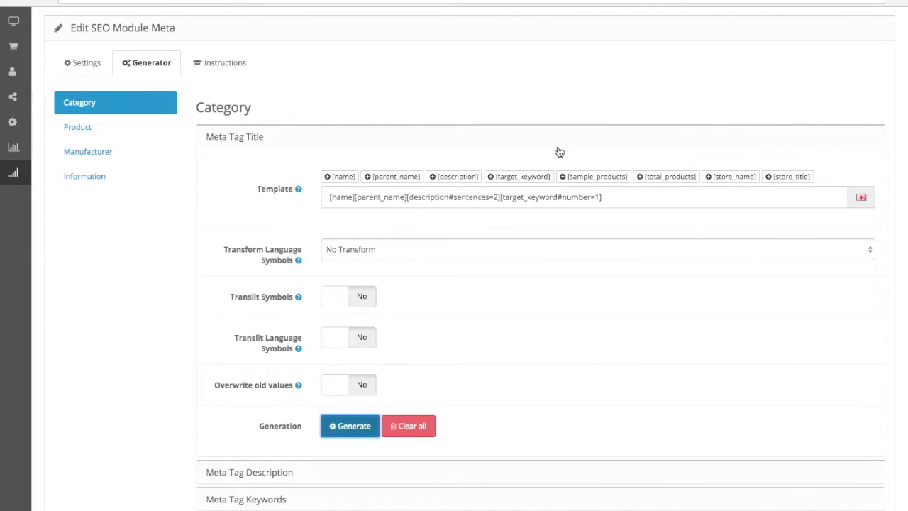
scroll(557, 150, down, 1)
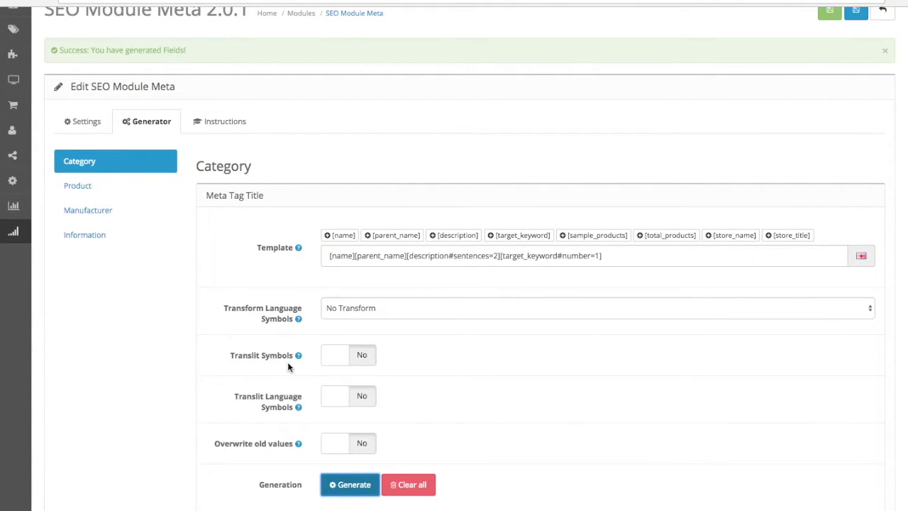
- Look through the remaining category generator templates, including the one for Custom Title 1
scroll(295, 367, down, 1)
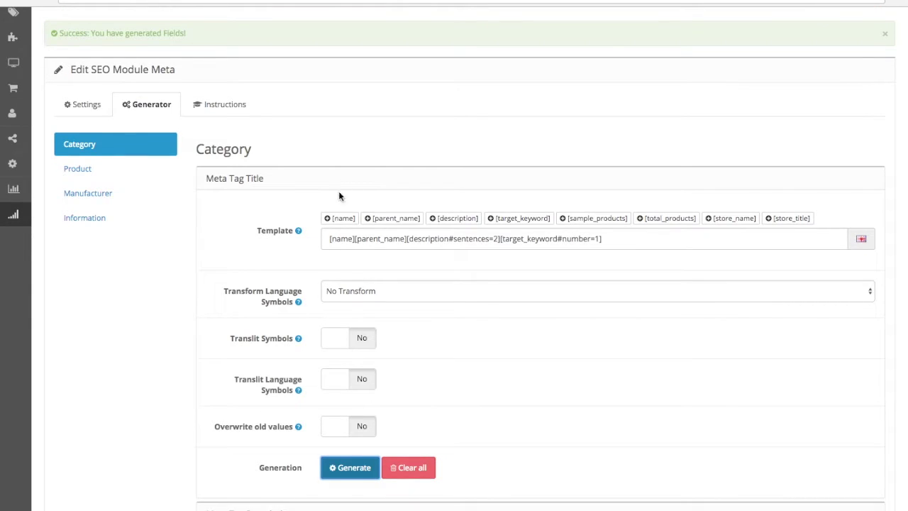
scroll(310, 345, down, 5)
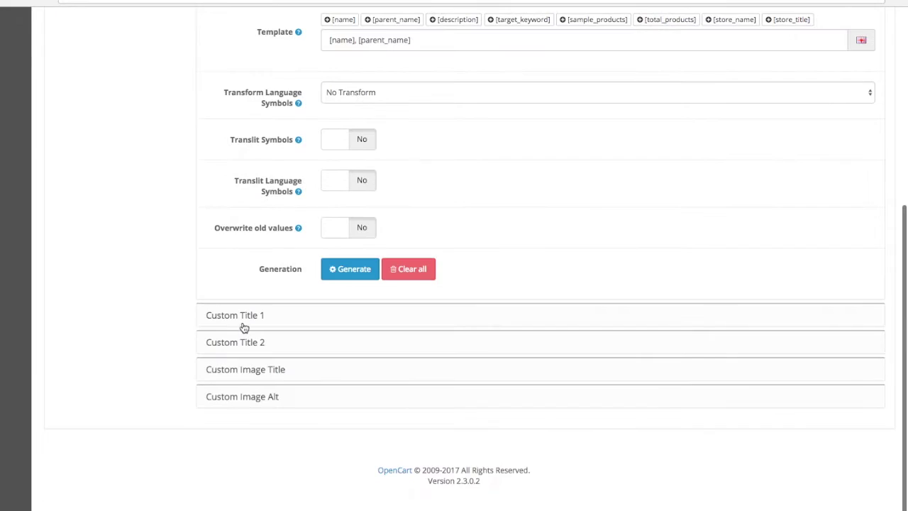
click(242, 320)
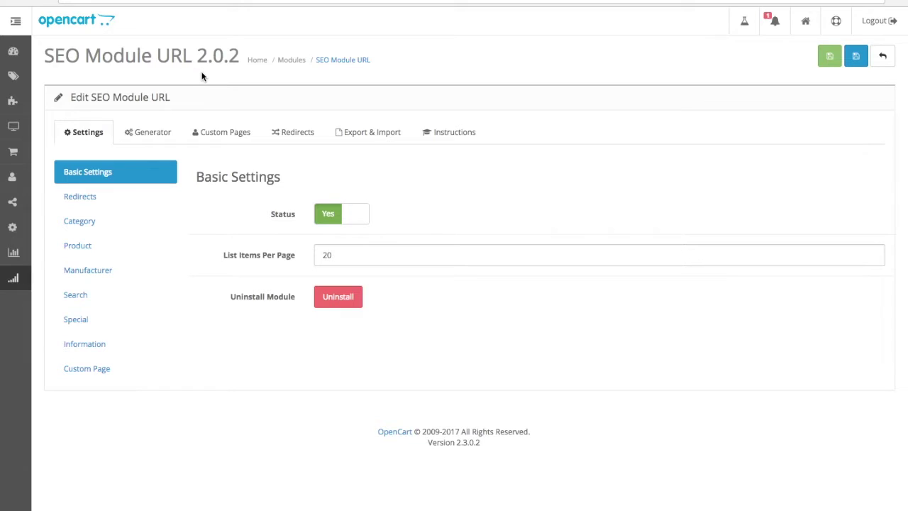
- Review the Redirects, Category and Product settings of SEO Module URL, including unique URL, exception data and short URL
click(124, 195)
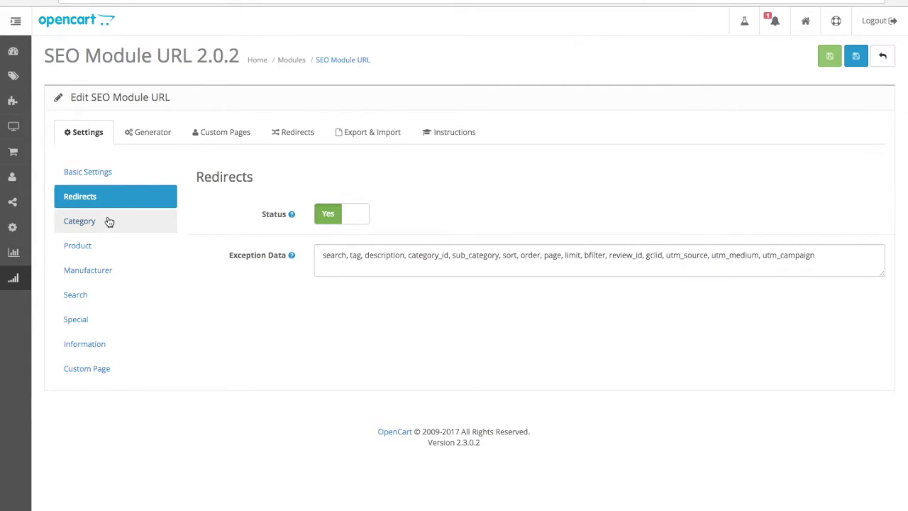
click(108, 221)
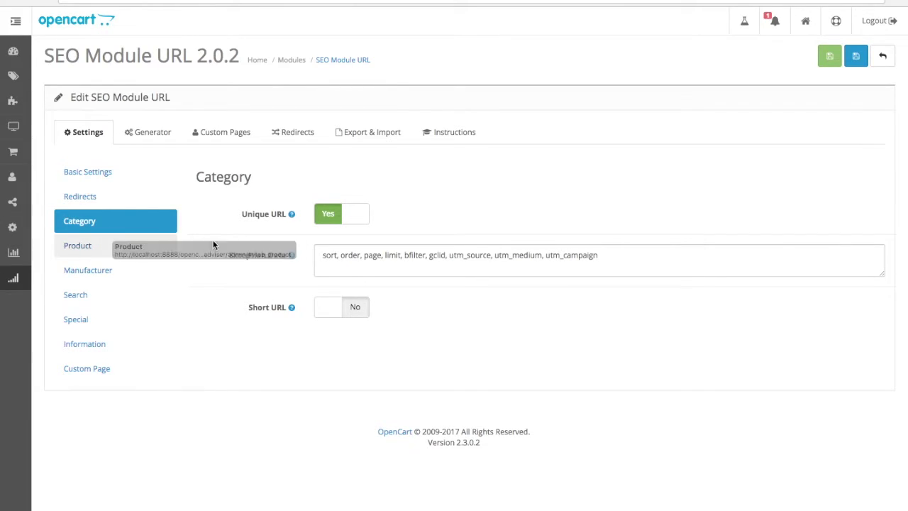
mouse_move(260, 316)
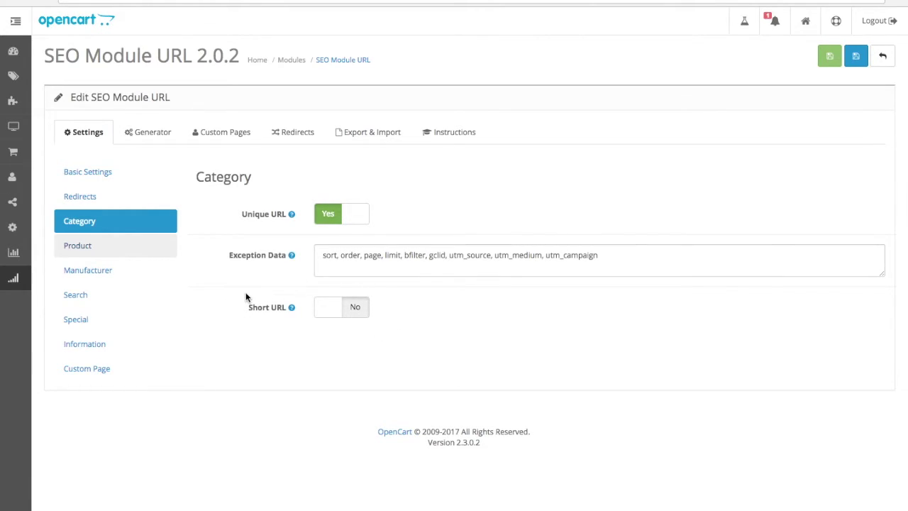
click(139, 244)
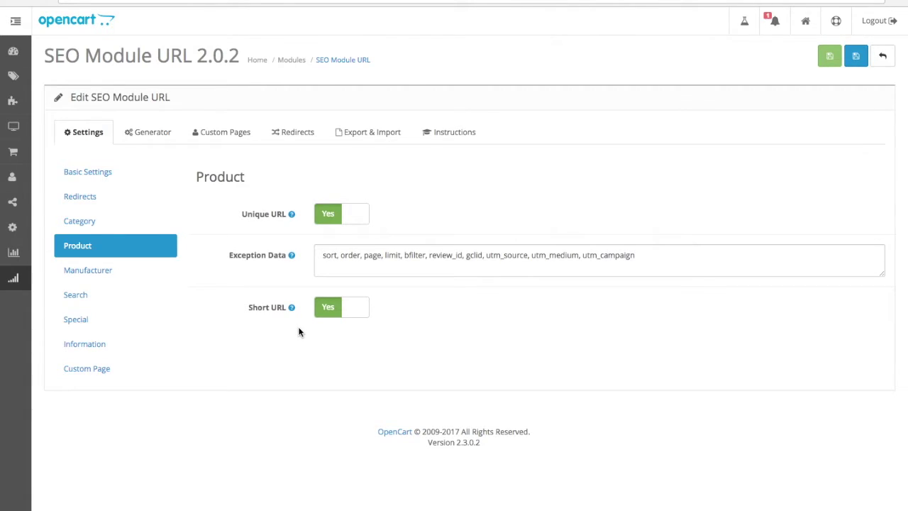
- Open the Apple Cinema 30" product for editing and inspect the Category Path among its links
mouse_move(15, 85)
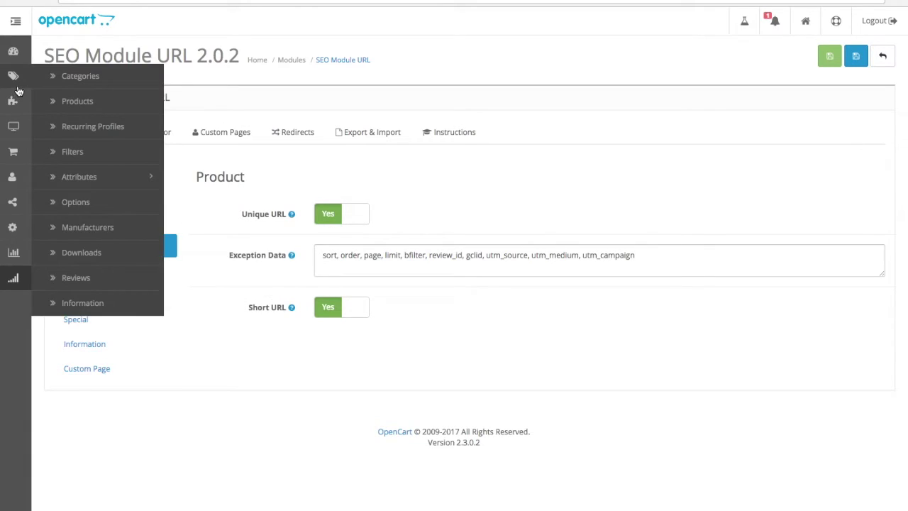
click(71, 102)
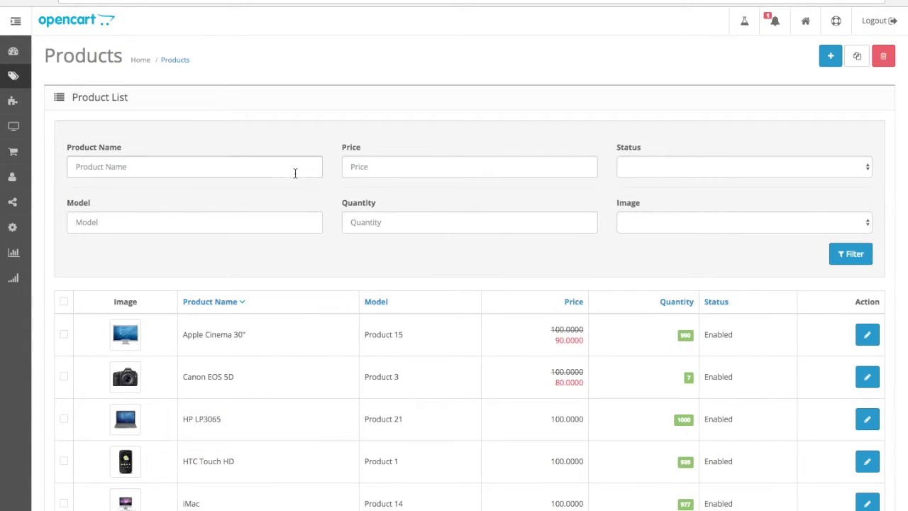
click(867, 334)
scroll(176, 105, down, 1)
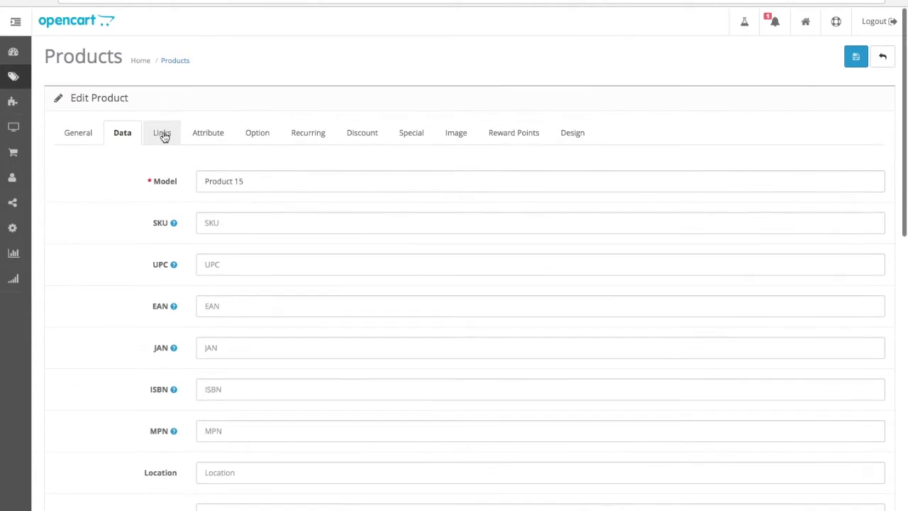
click(164, 134)
scroll(180, 255, down, 8)
click(216, 407)
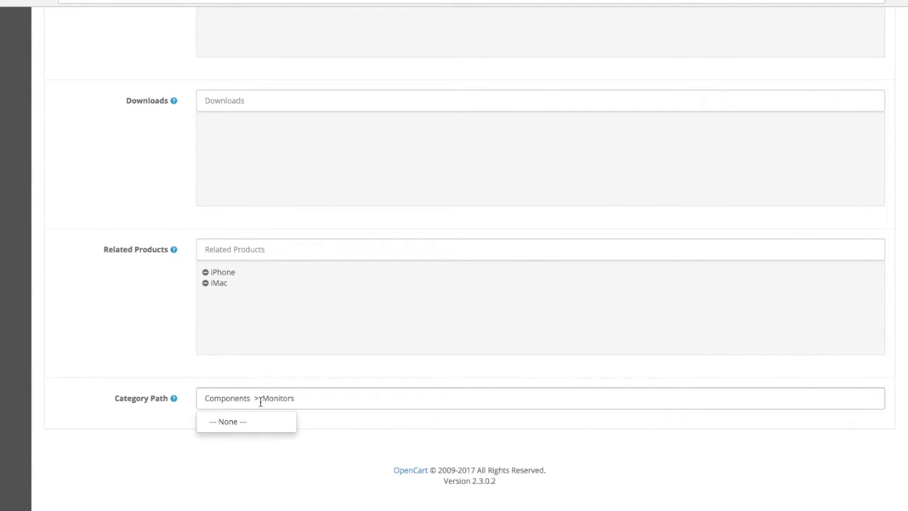
click(192, 368)
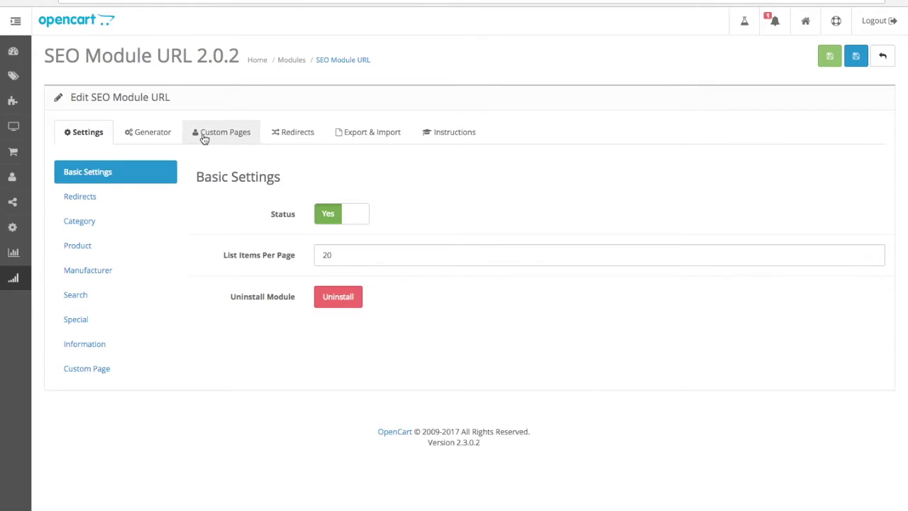
- Create the default custom pages in SEO Module URL and look through their routes and SEO keywords
click(204, 137)
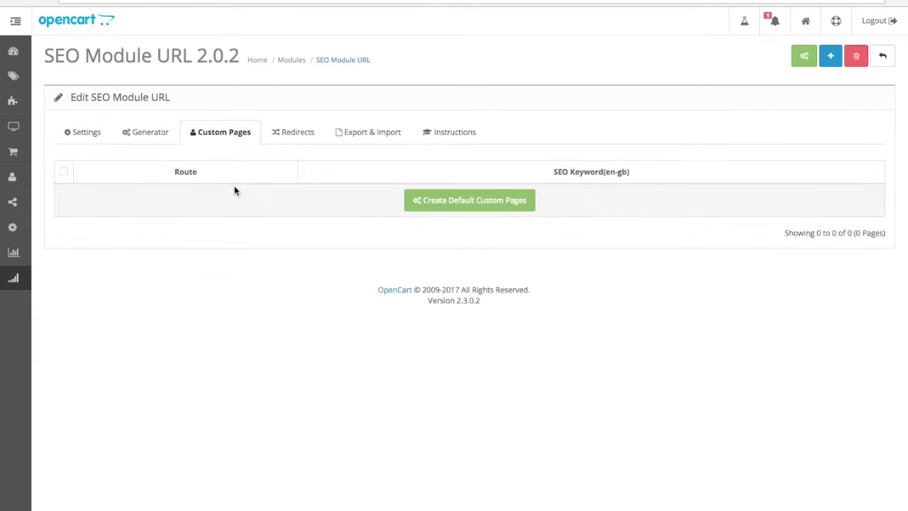
click(445, 211)
click(550, 150)
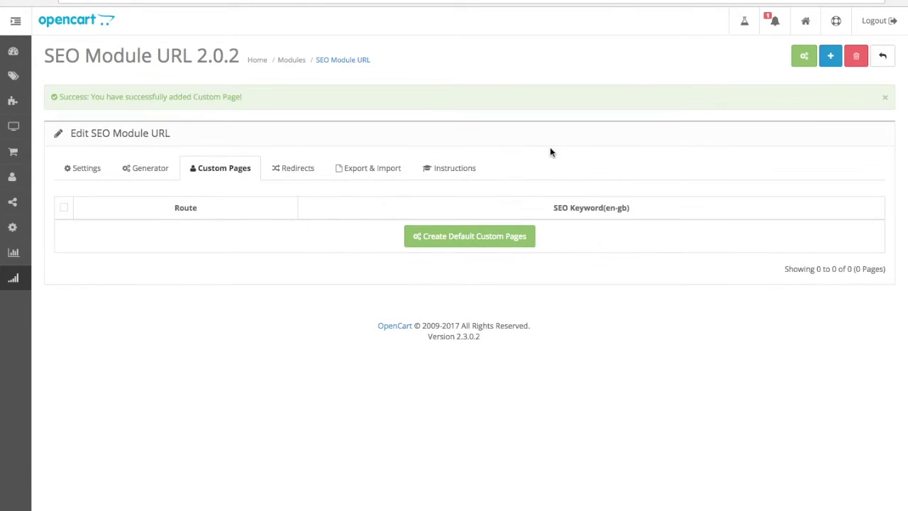
scroll(534, 305, down, 1)
scroll(533, 307, down, 4)
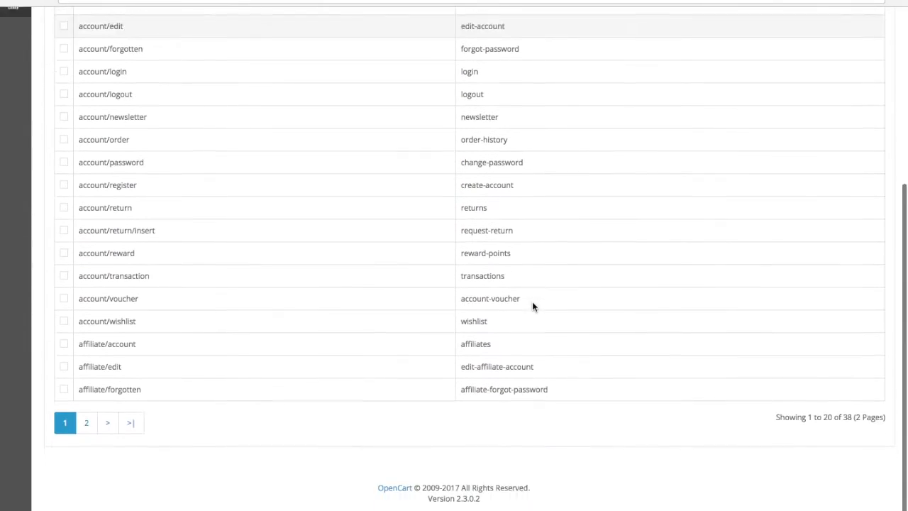
scroll(534, 306, up, 3)
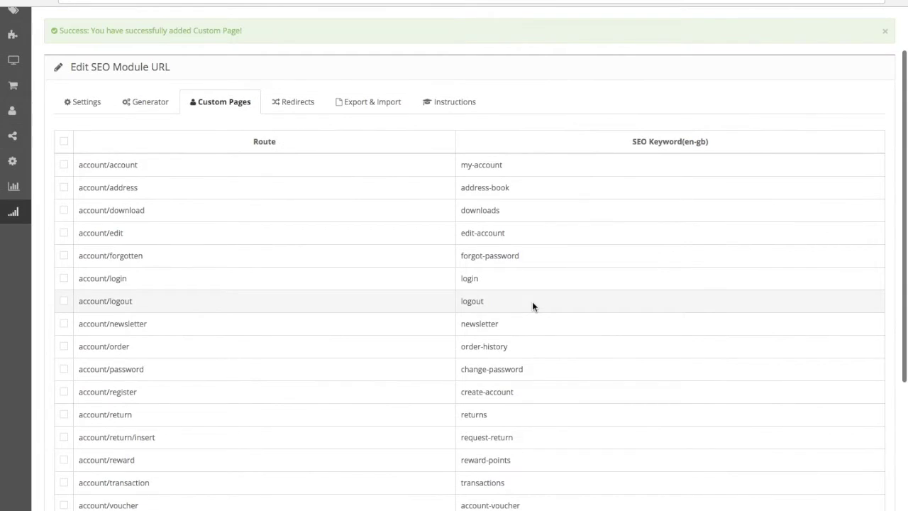
- Fill in and save the redirect target for the desktops/dsd/mac URL, pasting its copied address, and reload the storefront page to test it
scroll(536, 305, up, 1)
click(292, 132)
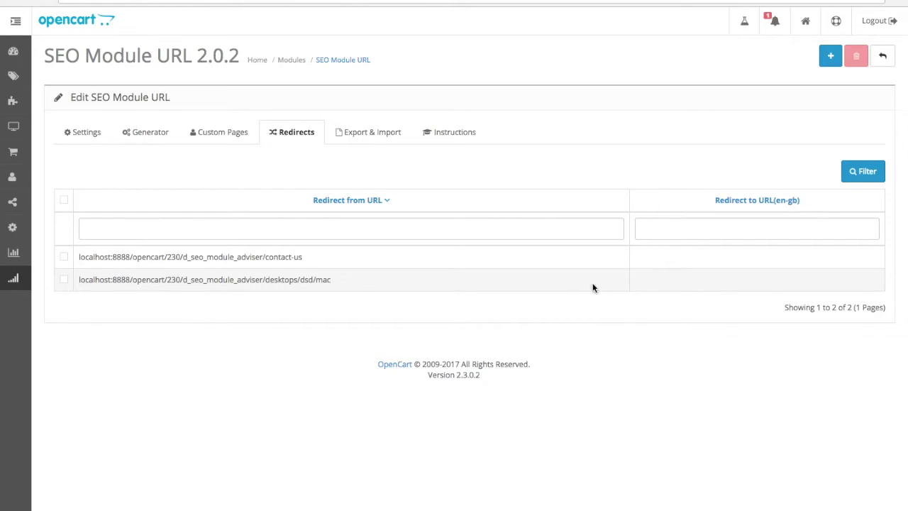
click(572, 287)
key(ctrl+c)
click(617, 286)
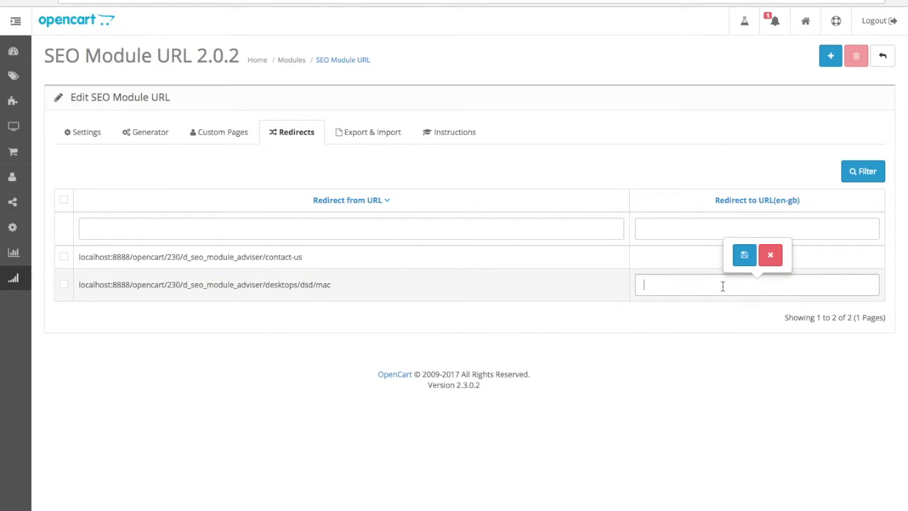
key(ctrl+v)
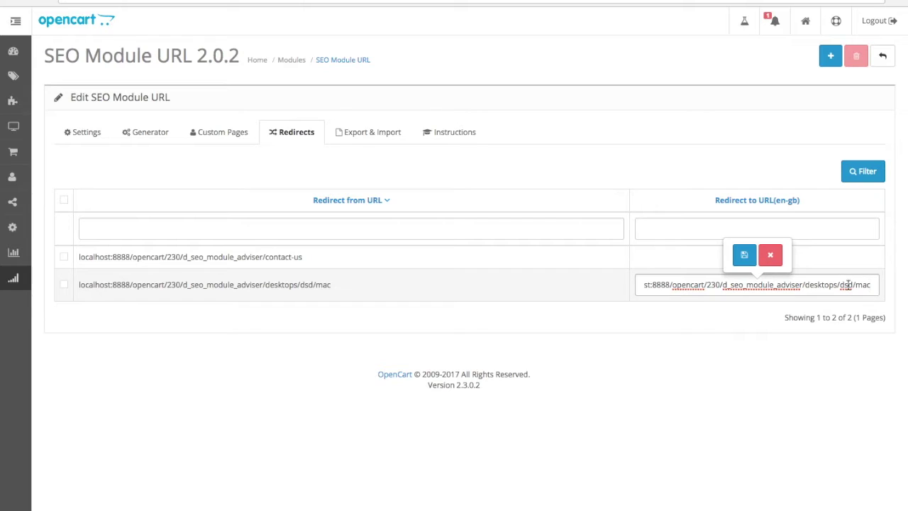
click(744, 255)
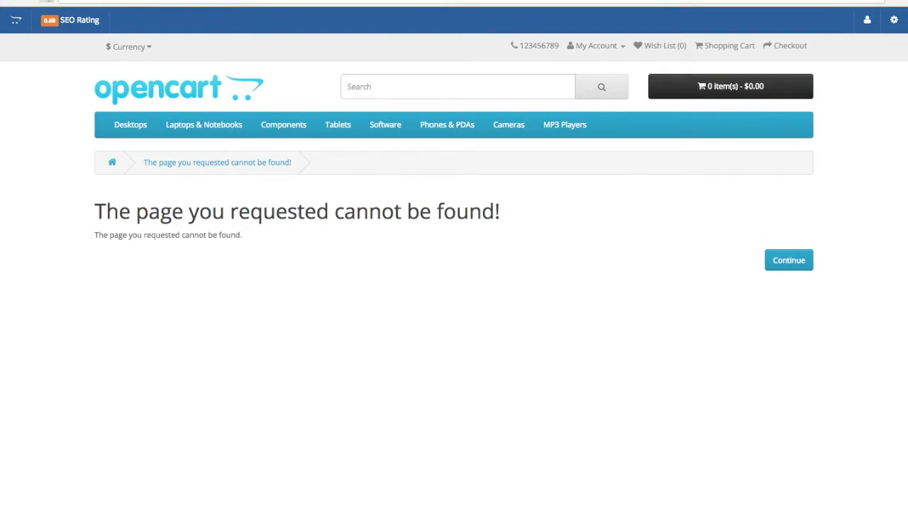
key(ctrl+r)
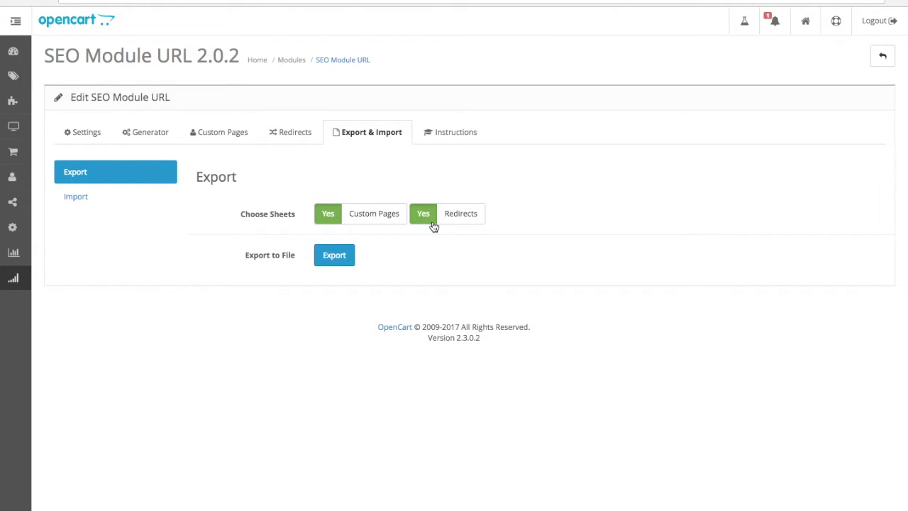
- Check the import section of SEO Module URL and examine the category page list in SEO Module Manager
click(104, 197)
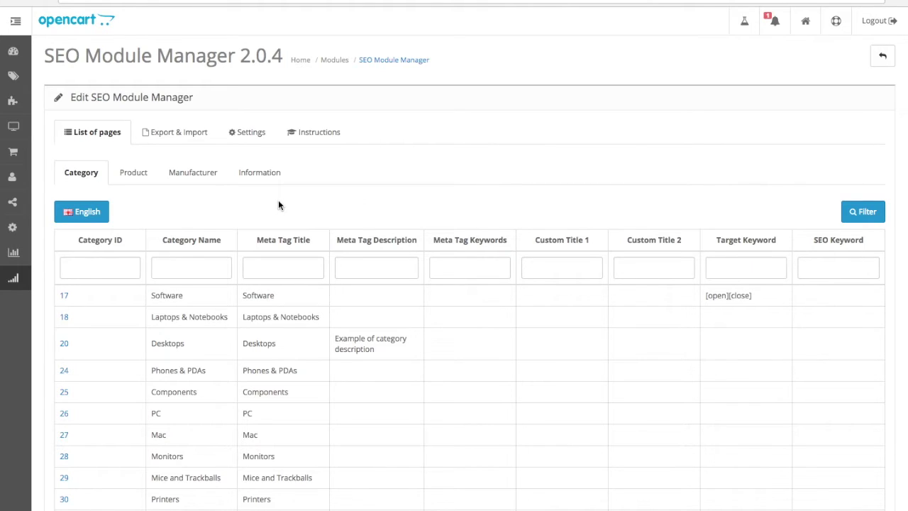
scroll(278, 206, down, 3)
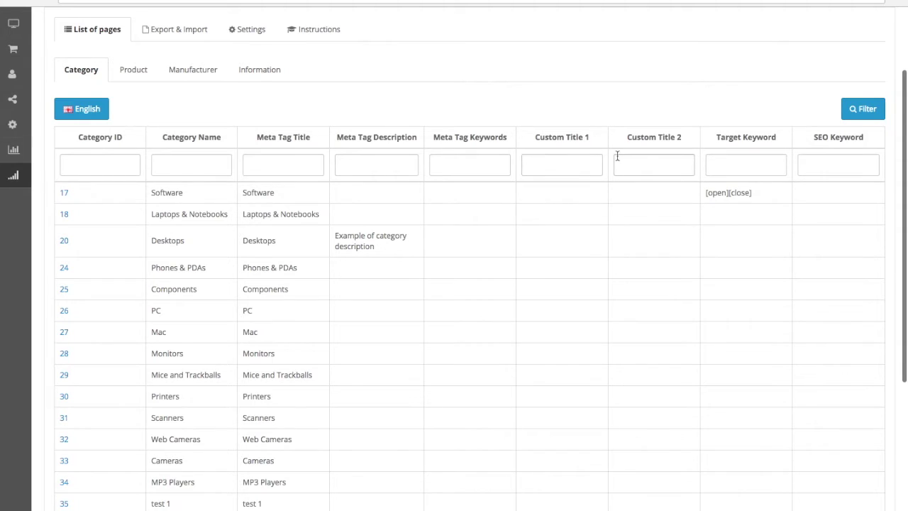
scroll(617, 154, up, 2)
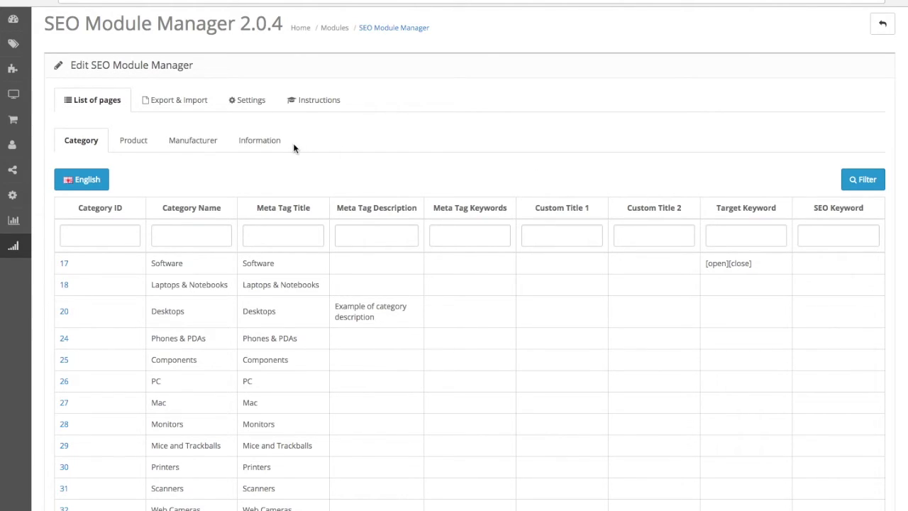
- In the category settings, disable List Status for Custom Title 1 and Custom Title 2, and enable it for Custom Image Title and Custom Image Alt
click(242, 101)
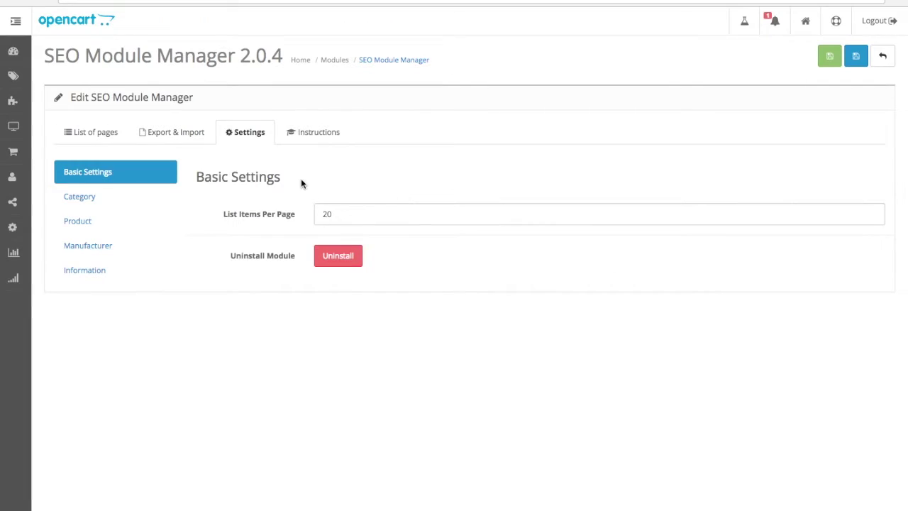
click(134, 199)
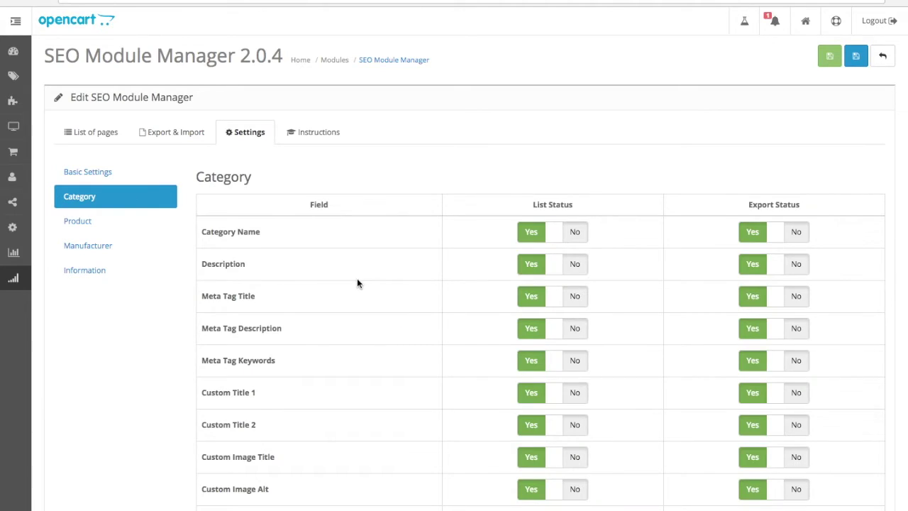
scroll(357, 282, down, 2)
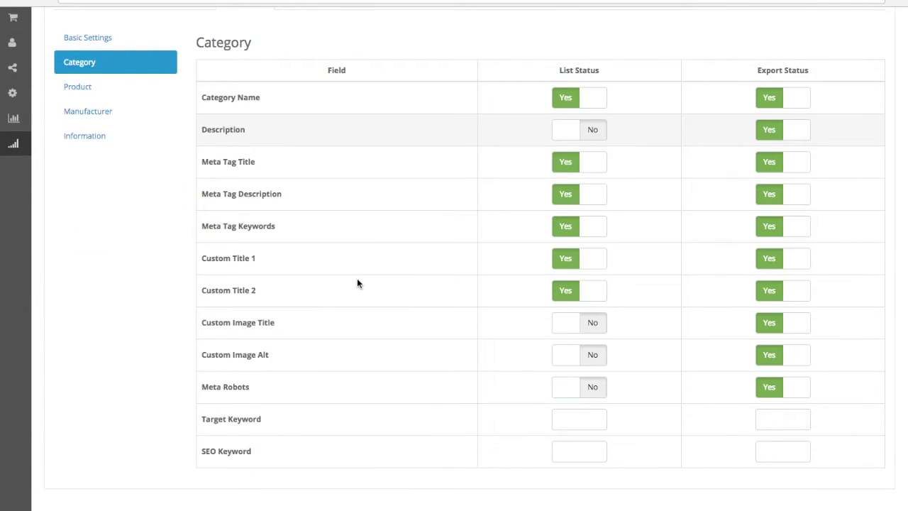
scroll(357, 283, down, 1)
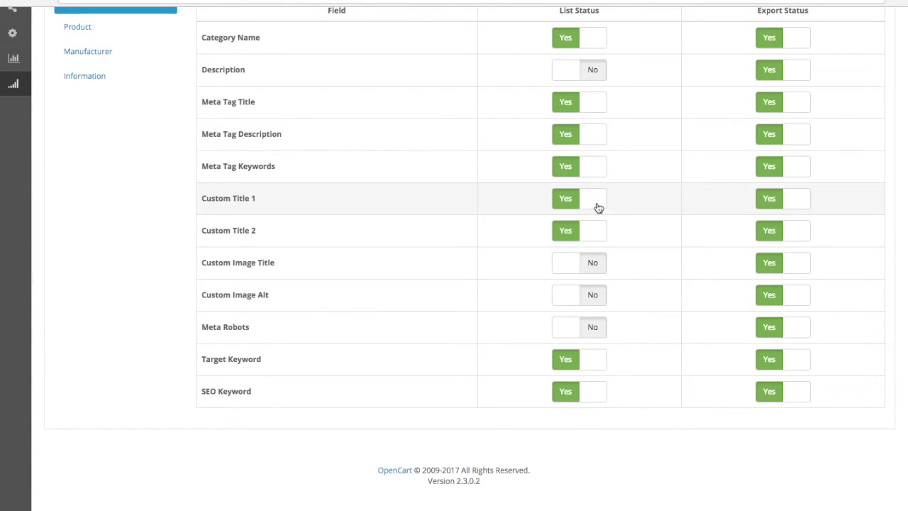
click(598, 207)
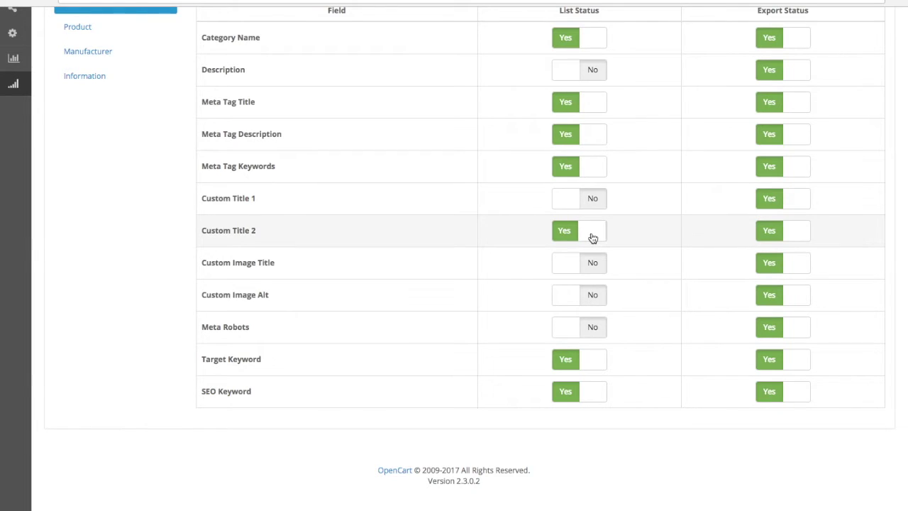
click(592, 238)
click(568, 270)
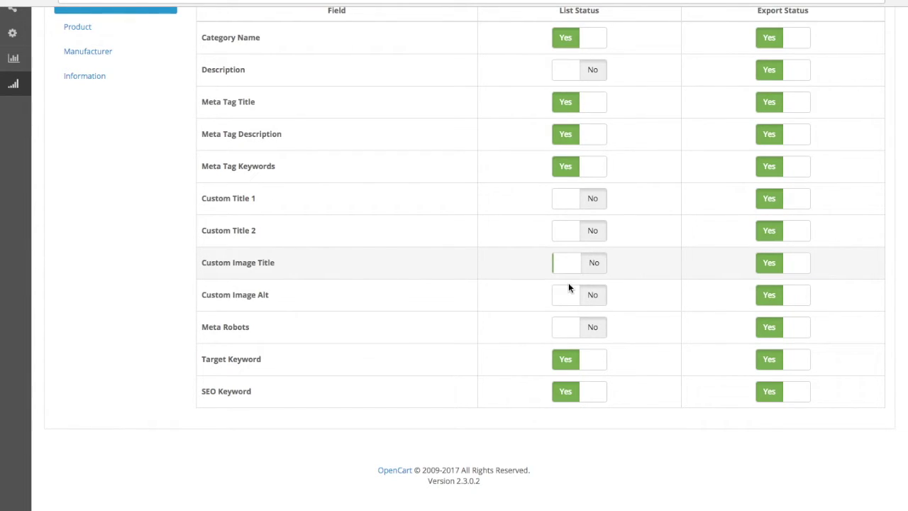
click(570, 303)
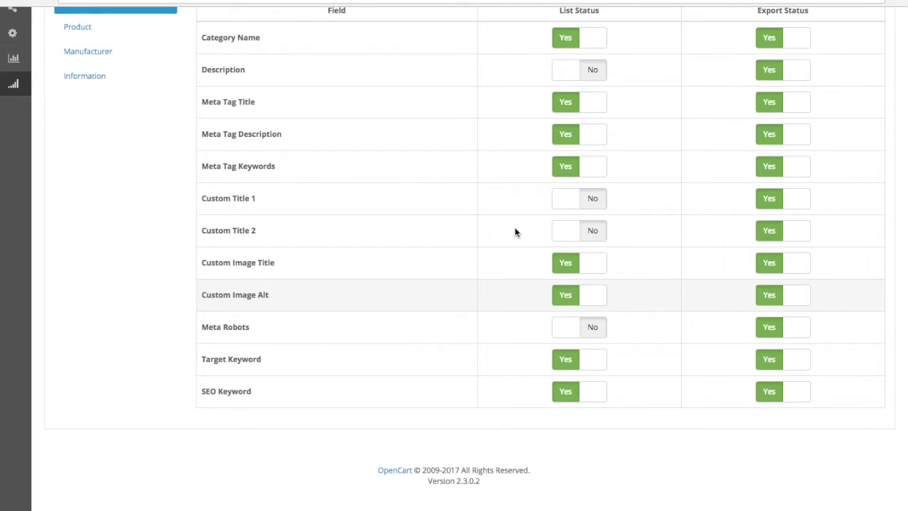
scroll(517, 233, up, 3)
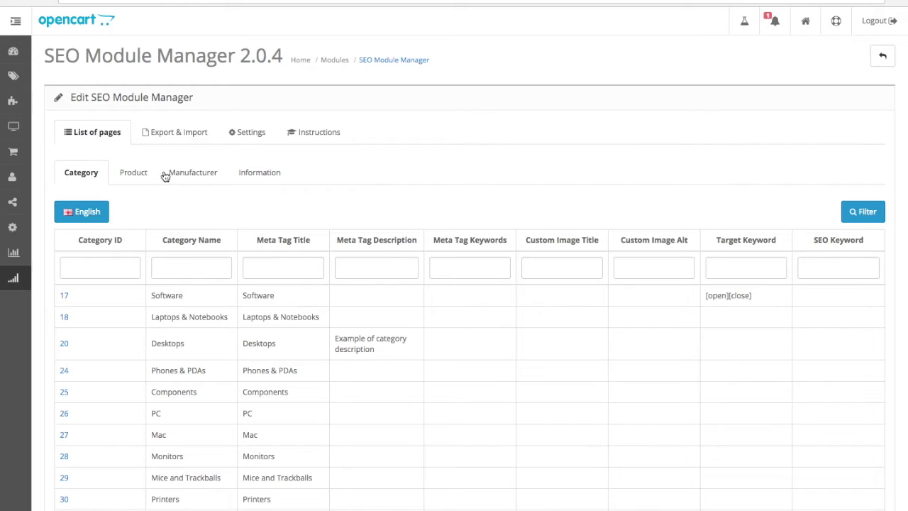
- Check the export sheet choices and the import section of SEO Module Manager
click(181, 130)
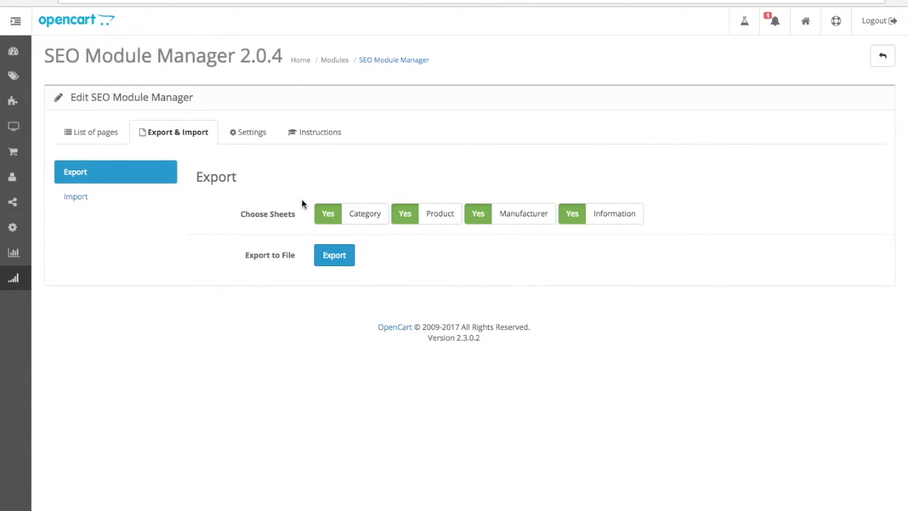
click(106, 198)
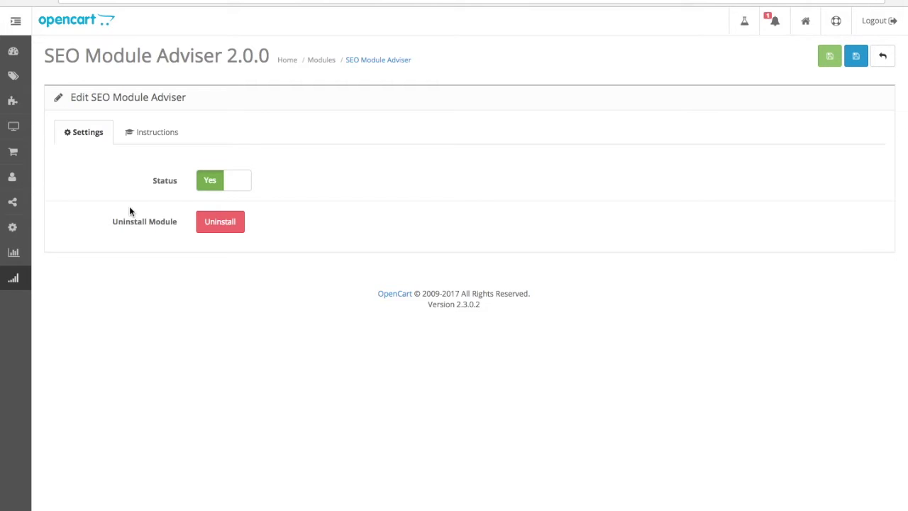
- Open the Apple Cinema 30" product for editing and examine its SEO fields, SEO Rating score and improvement advice
mouse_move(14, 78)
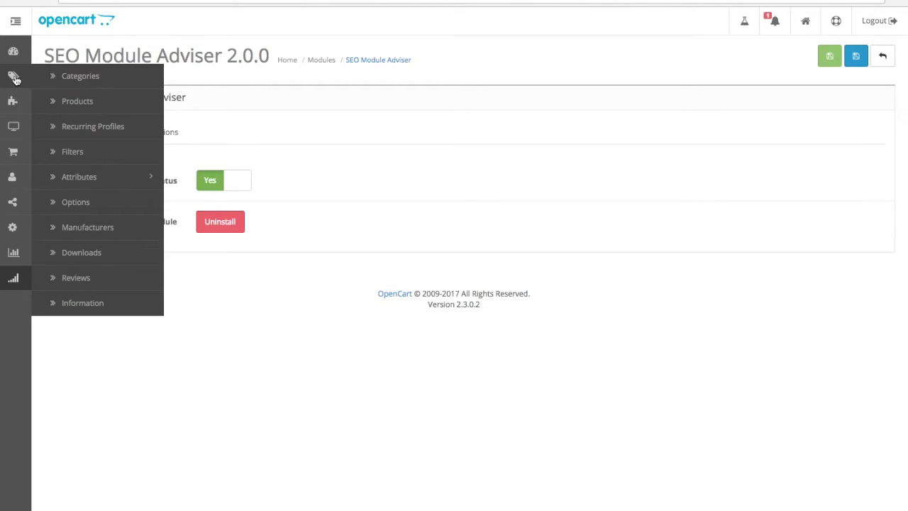
click(66, 104)
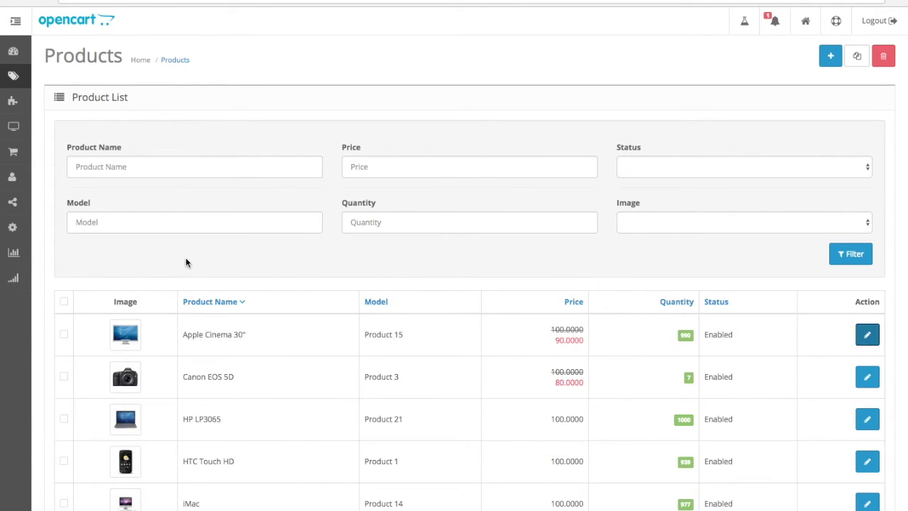
scroll(80, 307, down, 7)
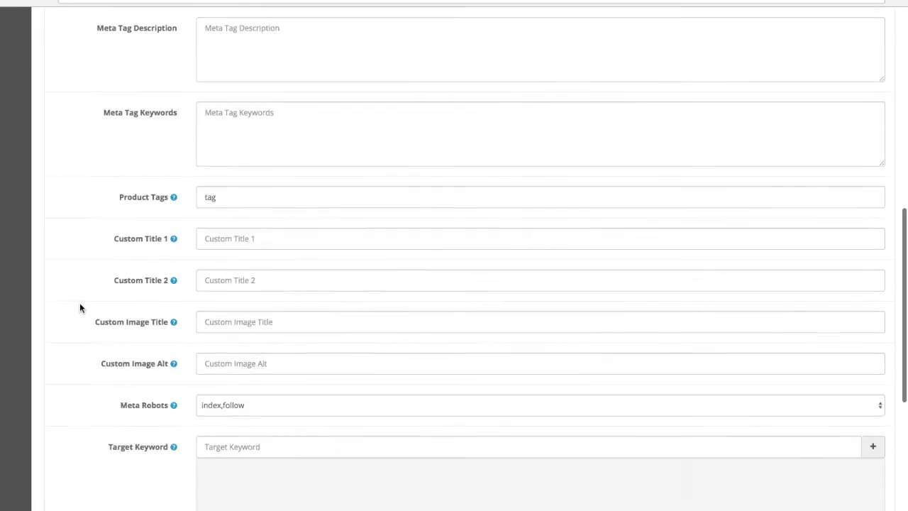
scroll(80, 305, down, 5)
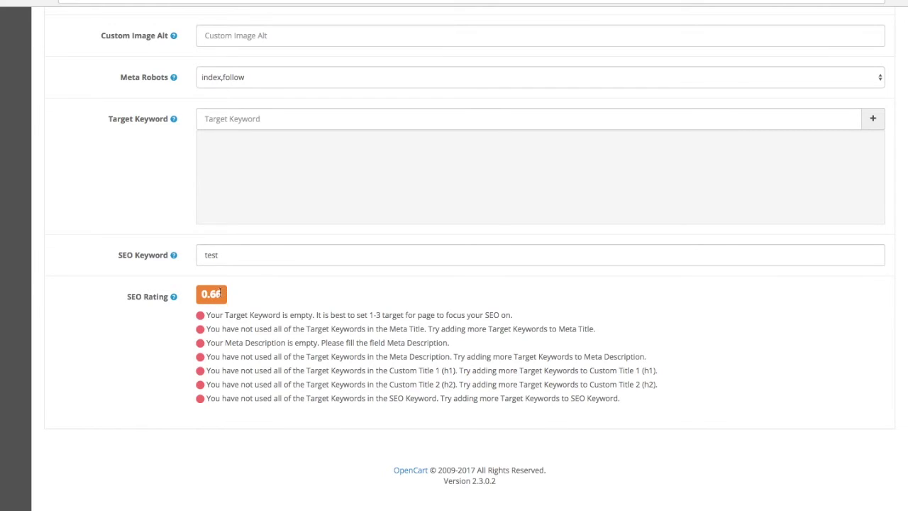
drag(224, 295, 201, 296)
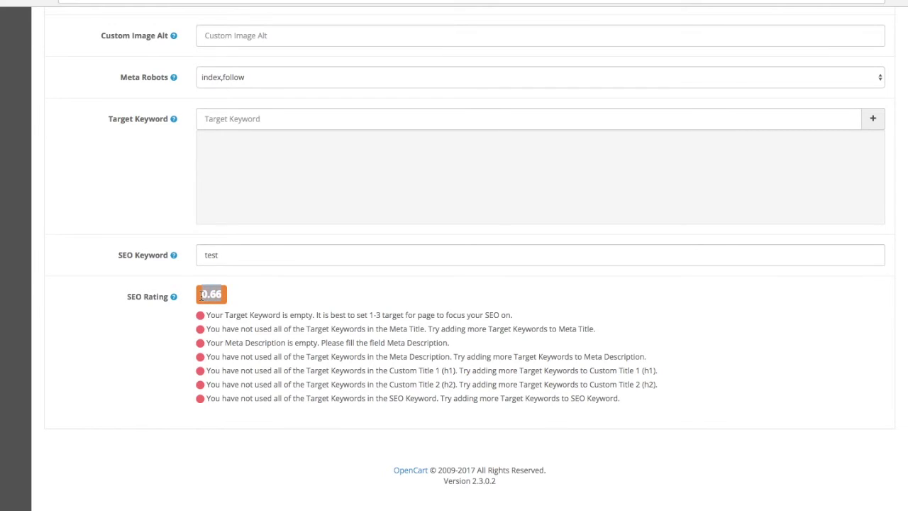
click(249, 302)
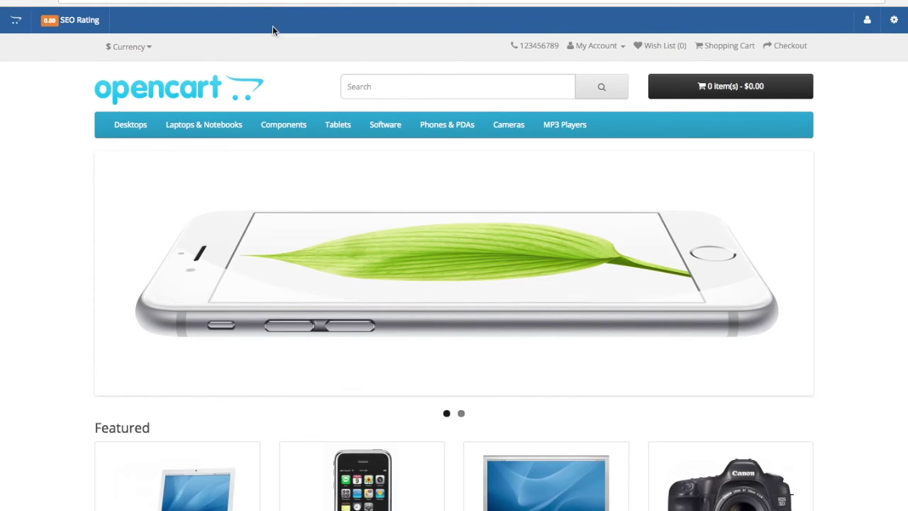
- Read the SEO Rating advice for the storefront home page, including the target keyword and SEO keyword hints
click(107, 30)
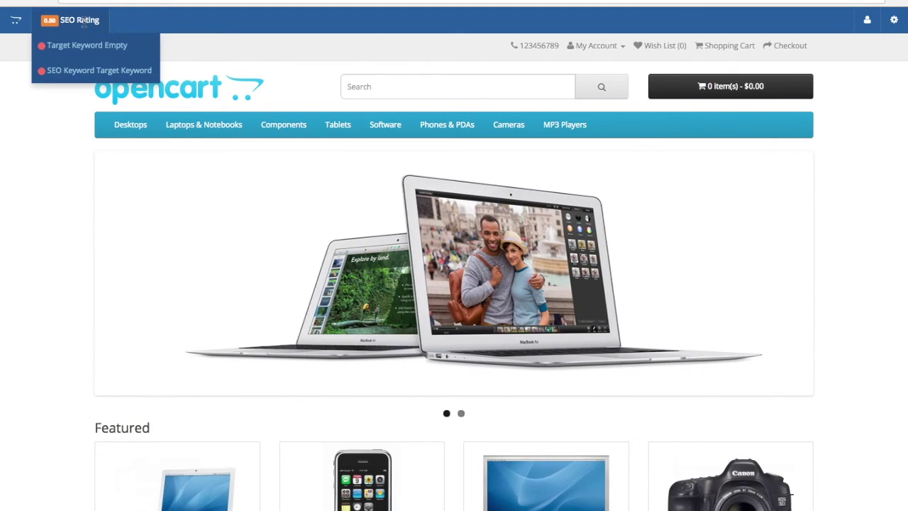
mouse_move(69, 80)
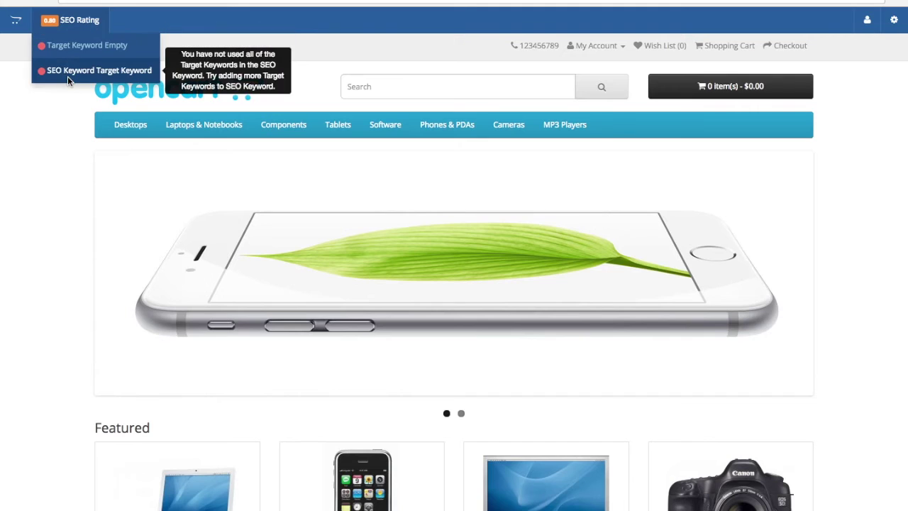
mouse_move(71, 46)
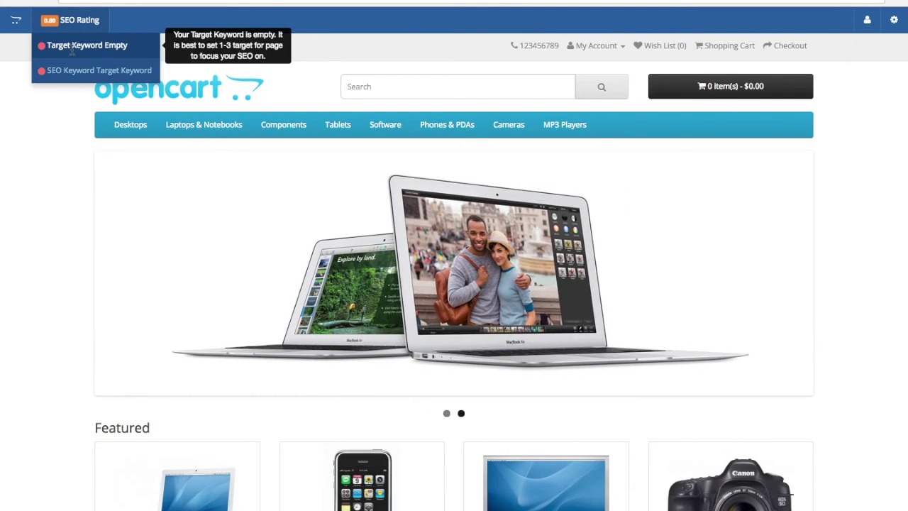
- Open the featured iPhone product on the storefront and read through its SEO Rating advice
scroll(47, 163, down, 3)
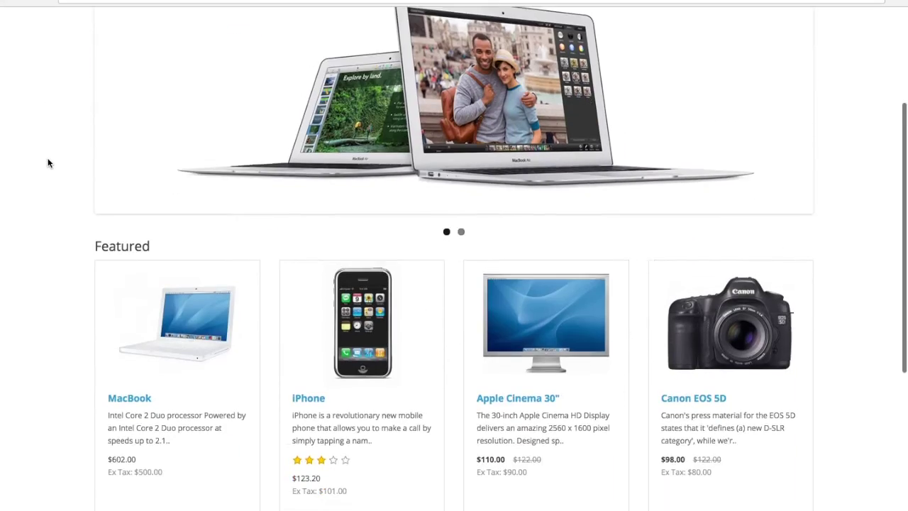
click(389, 284)
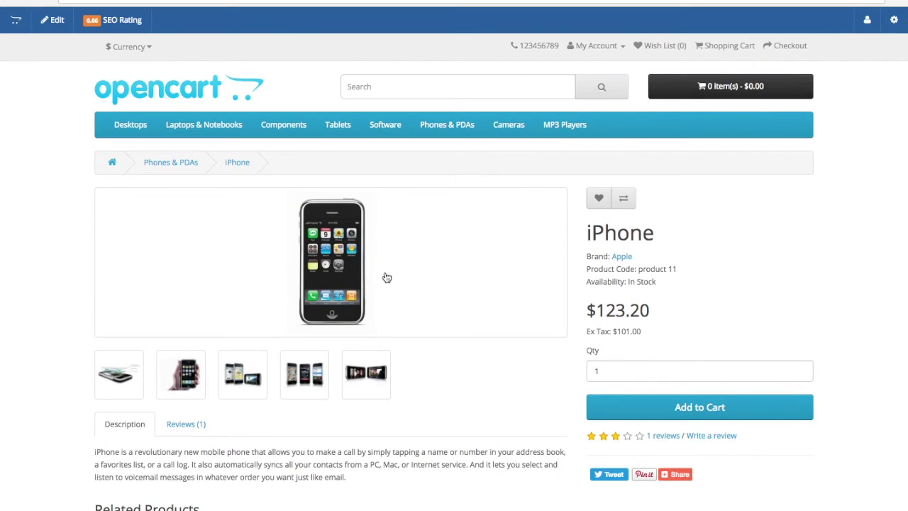
mouse_move(128, 25)
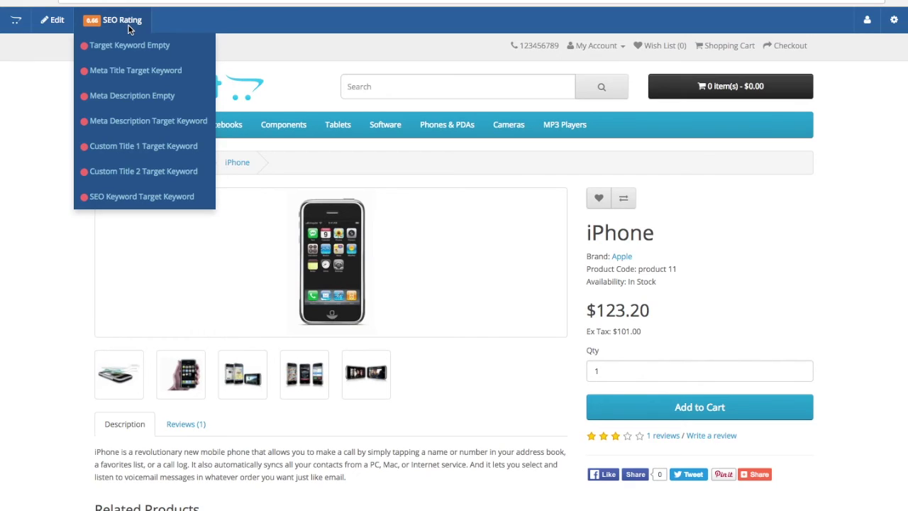
mouse_move(113, 46)
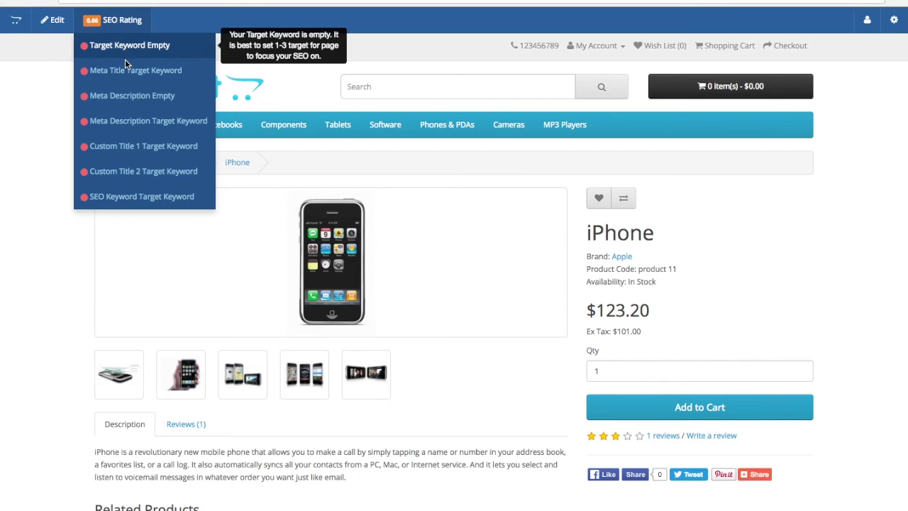
mouse_move(127, 127)
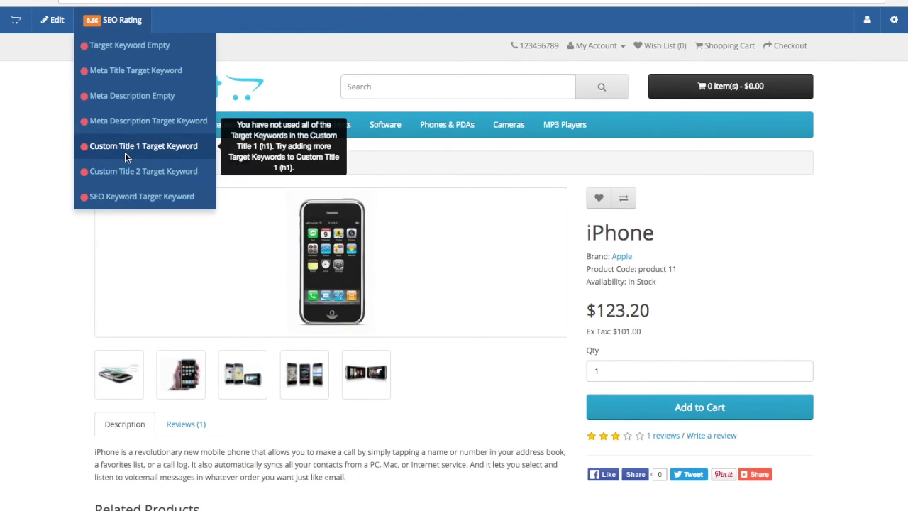
mouse_move(125, 92)
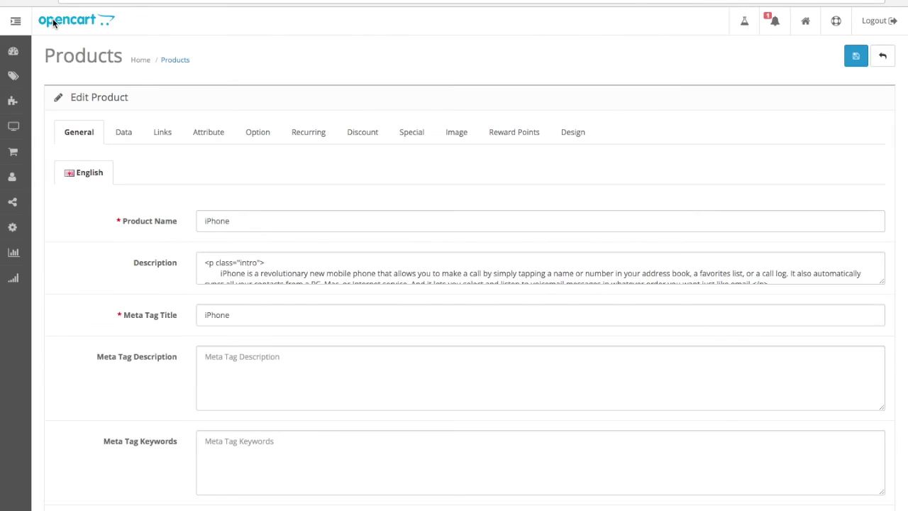
- Add "iphone" as a target keyword in the iPhone product's edit form
scroll(78, 97, down, 4)
scroll(88, 98, down, 5)
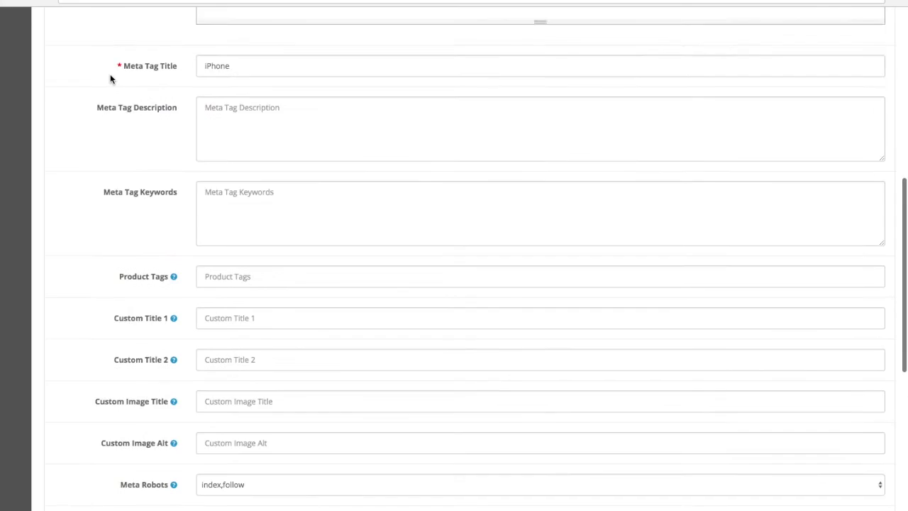
click(235, 346)
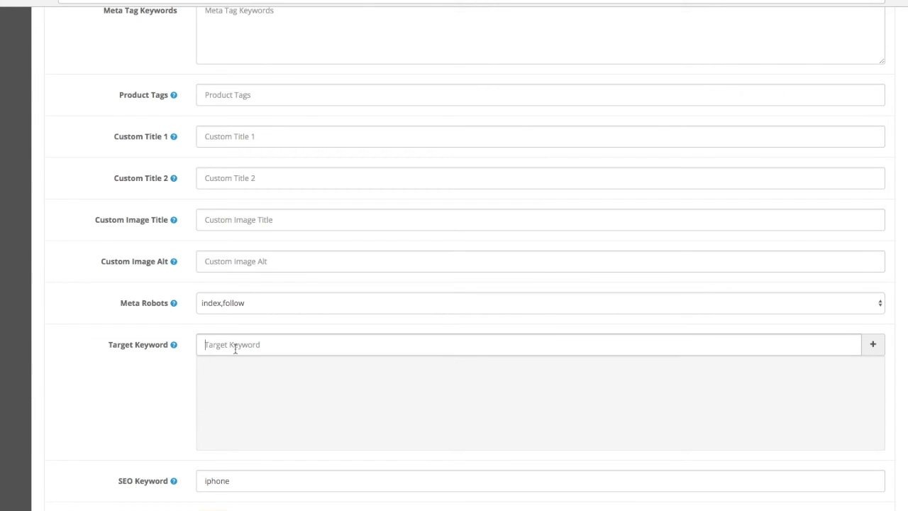
text(iphone)
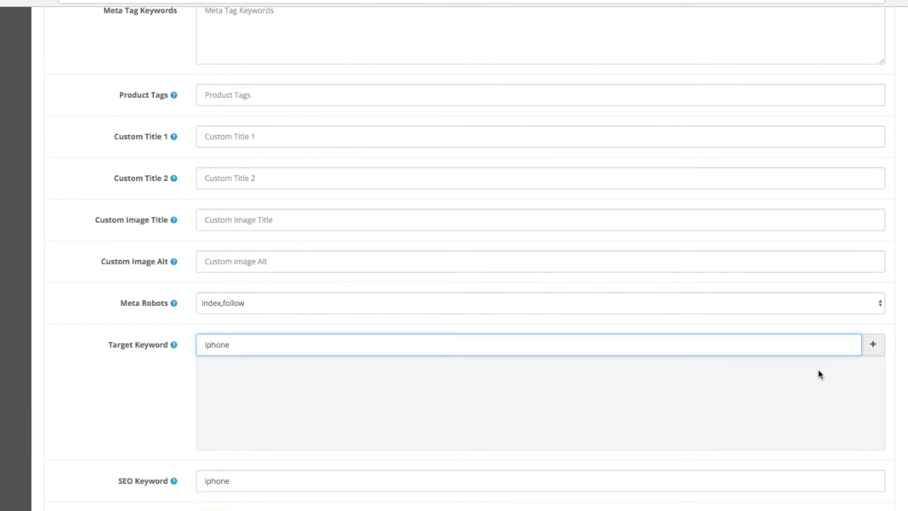
click(872, 344)
- Set the iPhone product's Meta Tag Description to "the best iphone" and its Meta Tag Keywords to "iphone,"
scroll(464, 337, up, 5)
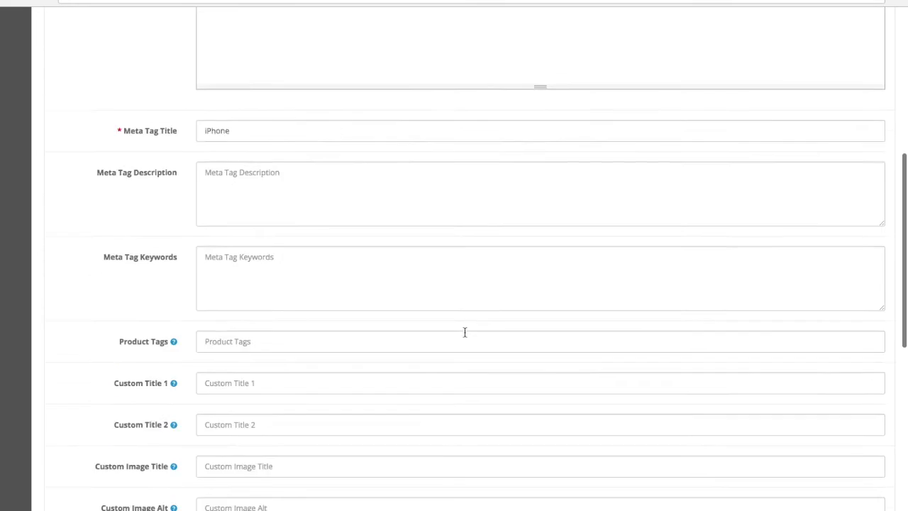
click(261, 250)
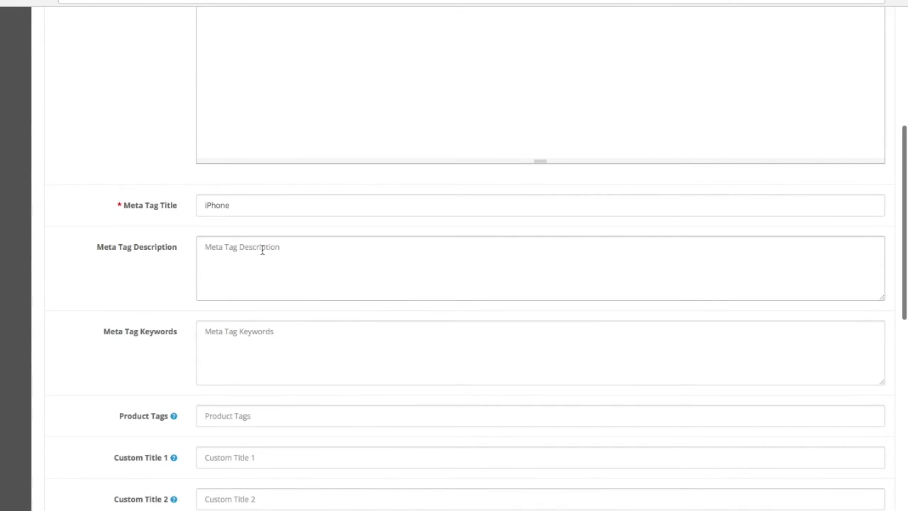
text(the )
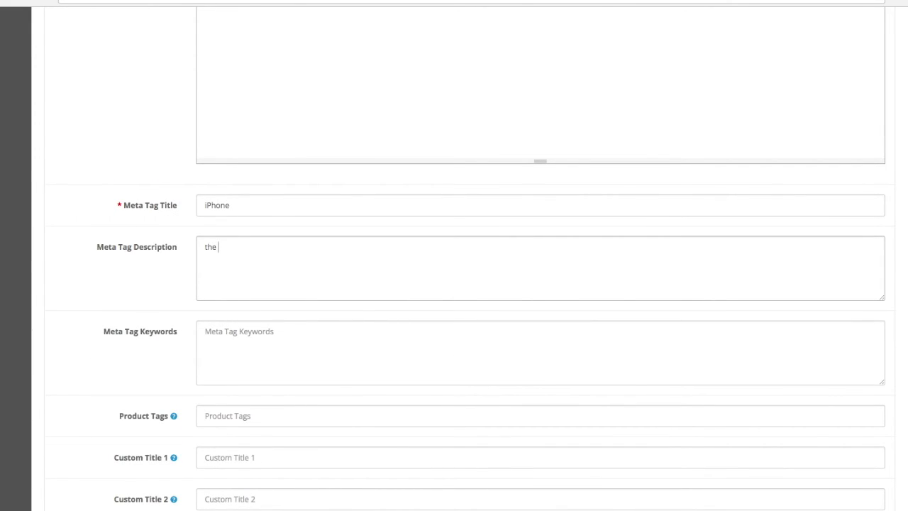
text(best iphone)
scroll(292, 382, down, 1)
key(Tab)
text(iphon)
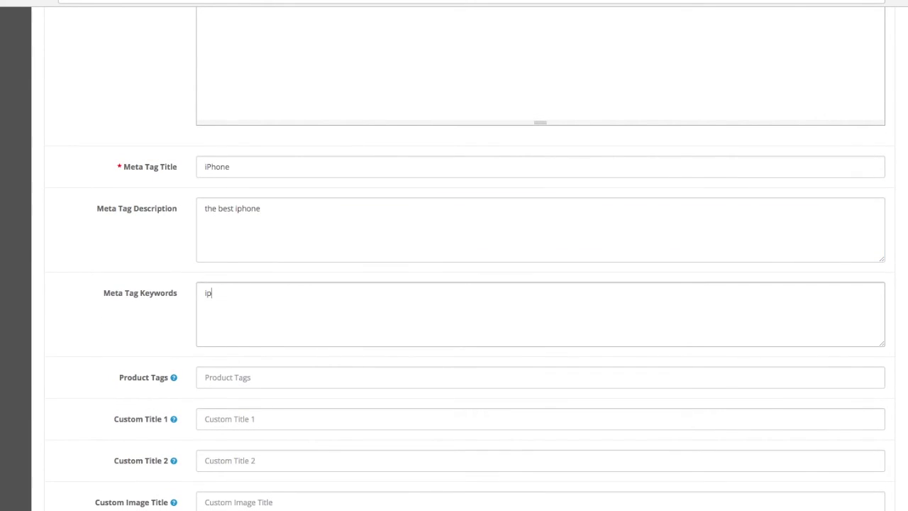
text(e,)
- Set Custom Title 1 to "My Iphone" and save the iPhone product
scroll(281, 372, down, 5)
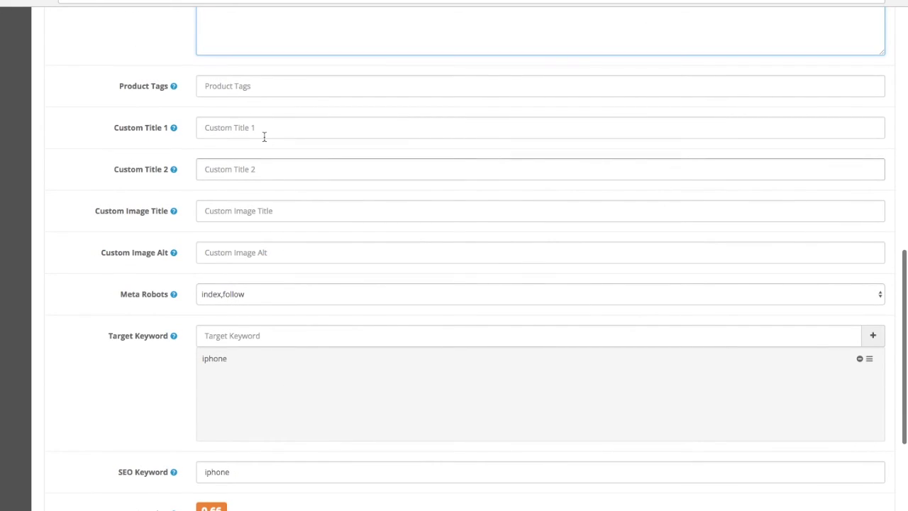
click(264, 134)
text(My Iphone)
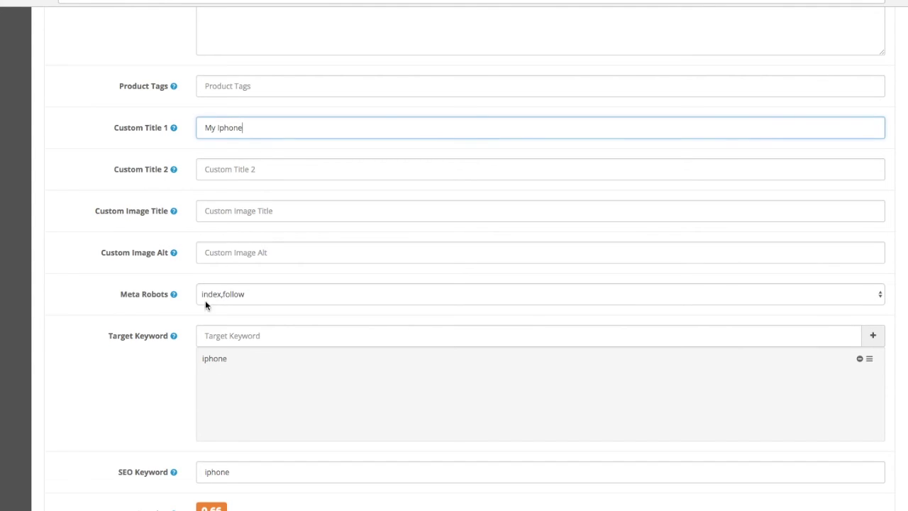
scroll(158, 312, down, 3)
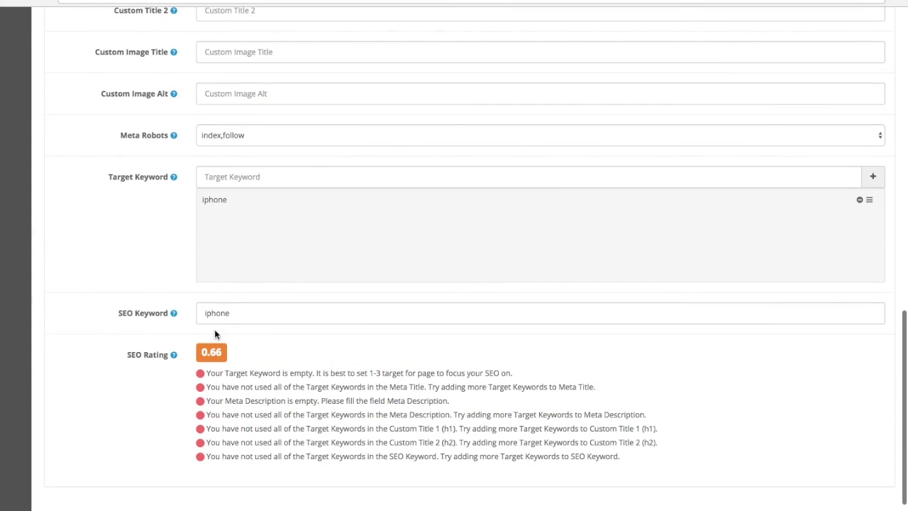
scroll(329, 170, up, 15)
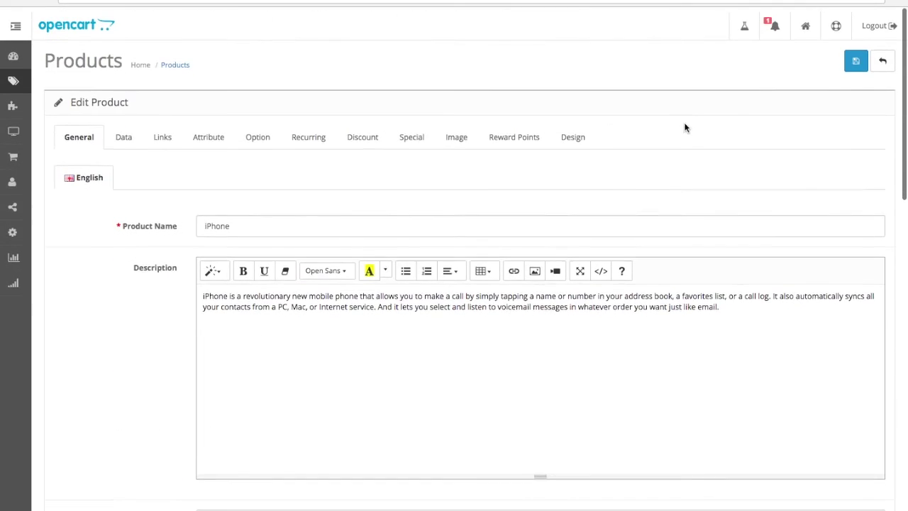
click(855, 58)
- Check the saved iPhone product's SEO Rating and view its page on the storefront
scroll(497, 372, down, 15)
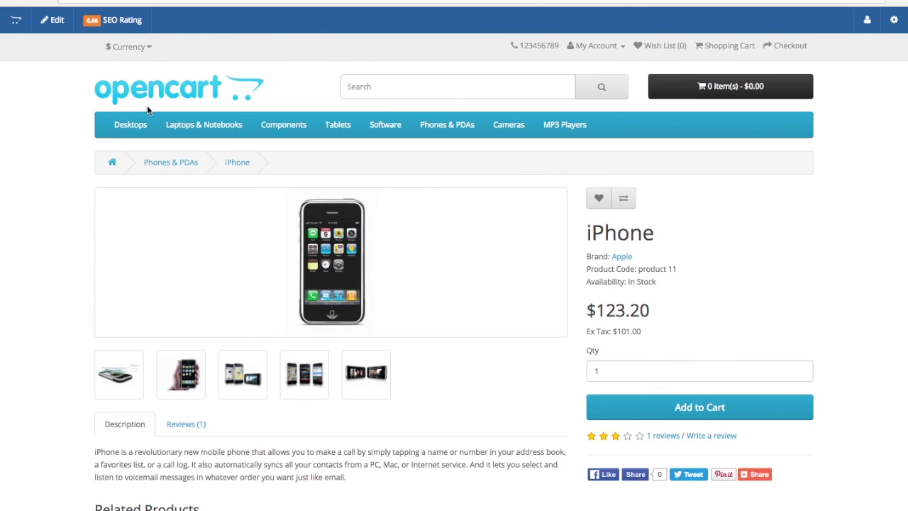
mouse_move(157, 155)
scroll(158, 155, down, 3)
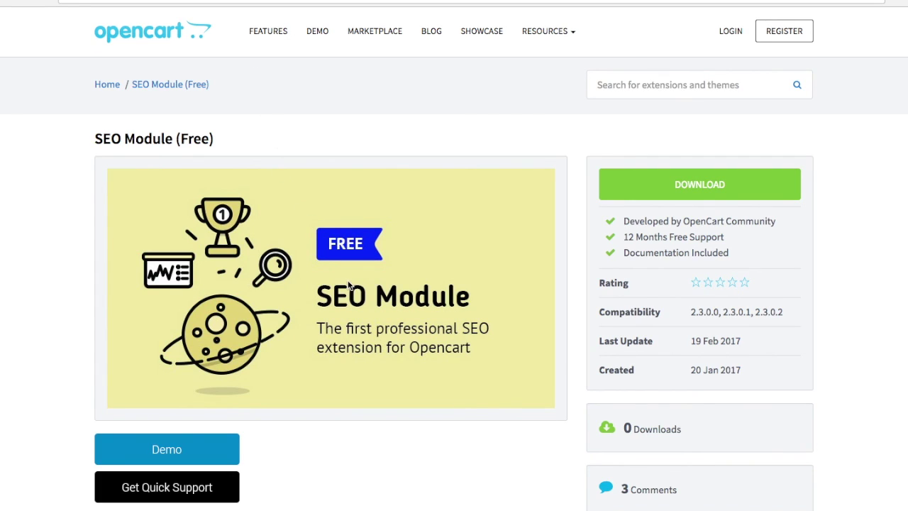
- Examine the marketplace pages for SEO Module (Free) and SEO Module Complete, including the included modules and package price
scroll(348, 287, down, 5)
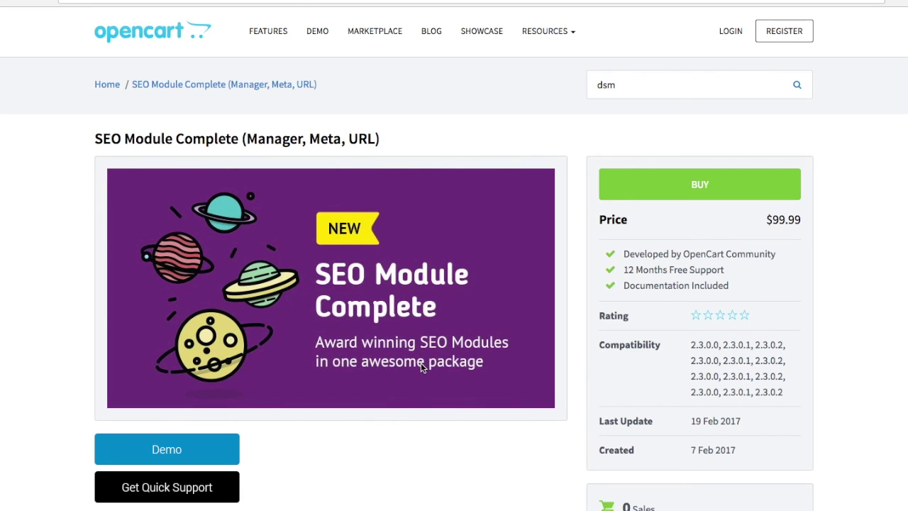
scroll(421, 367, down, 8)
scroll(421, 367, down, 7)
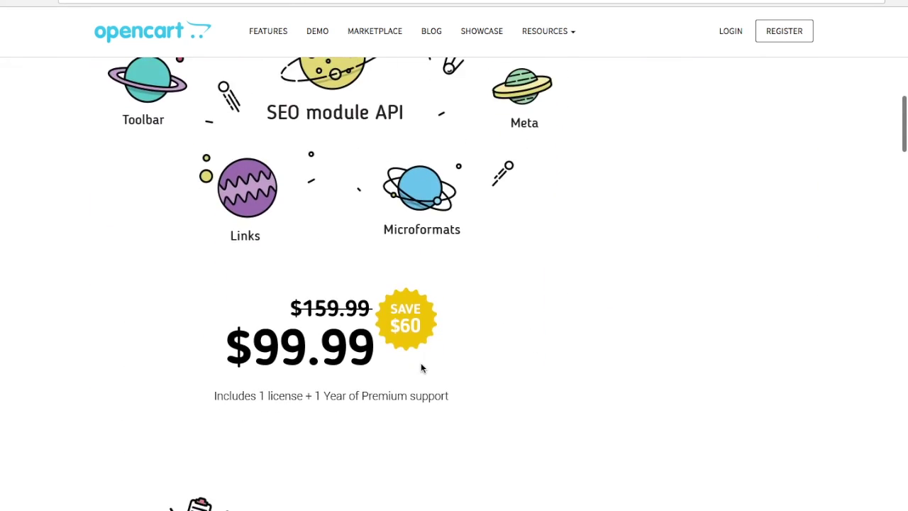
scroll(422, 368, down, 4)
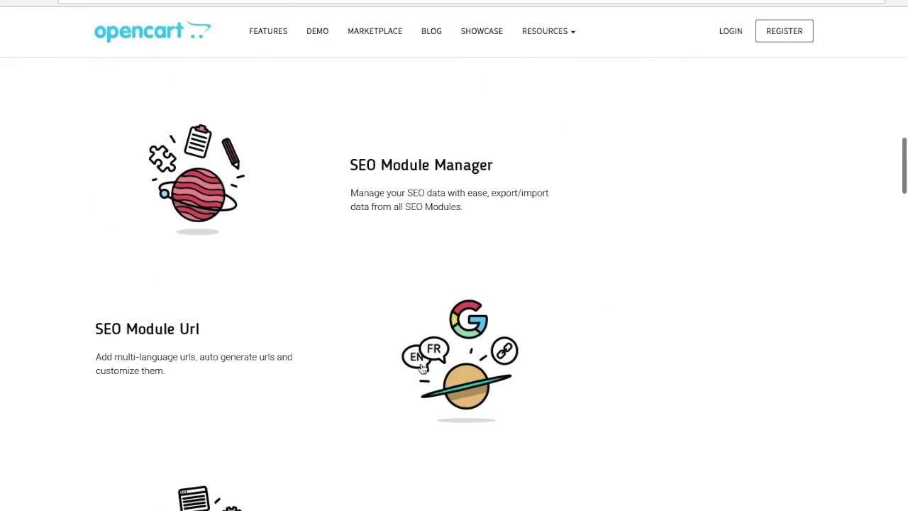
scroll(423, 368, down, 3)
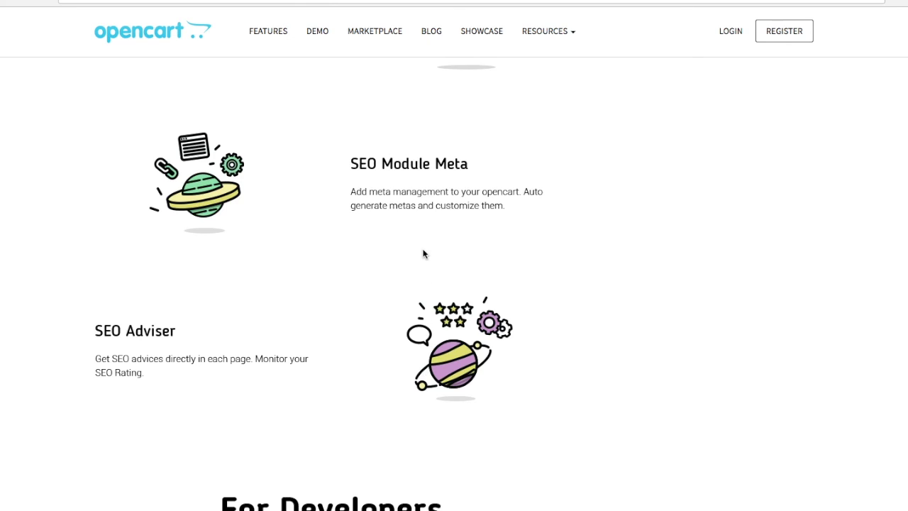
scroll(424, 255, up, 3)
scroll(424, 255, up, 6)
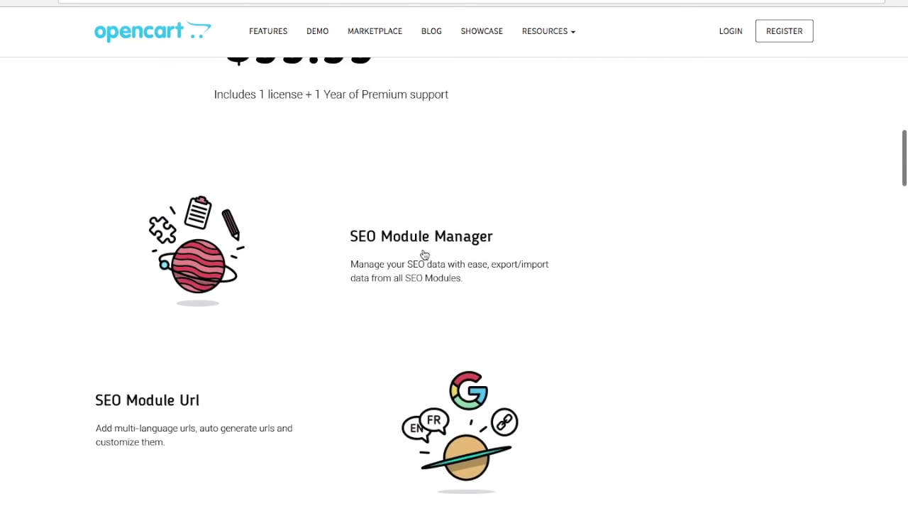
scroll(424, 255, up, 10)
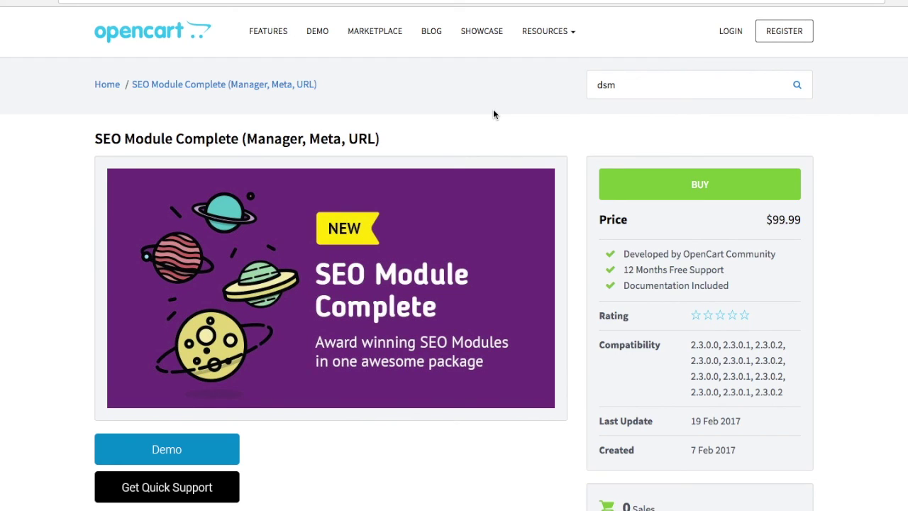
mouse_move(493, 1)
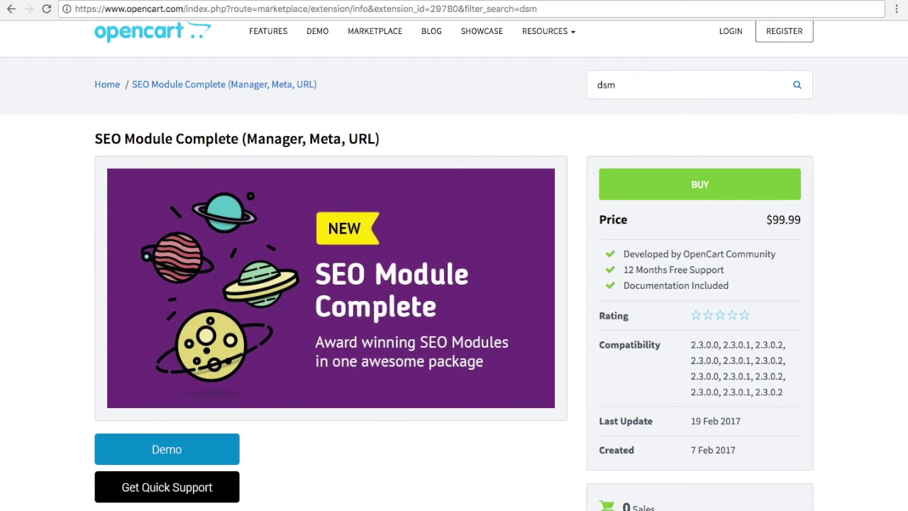